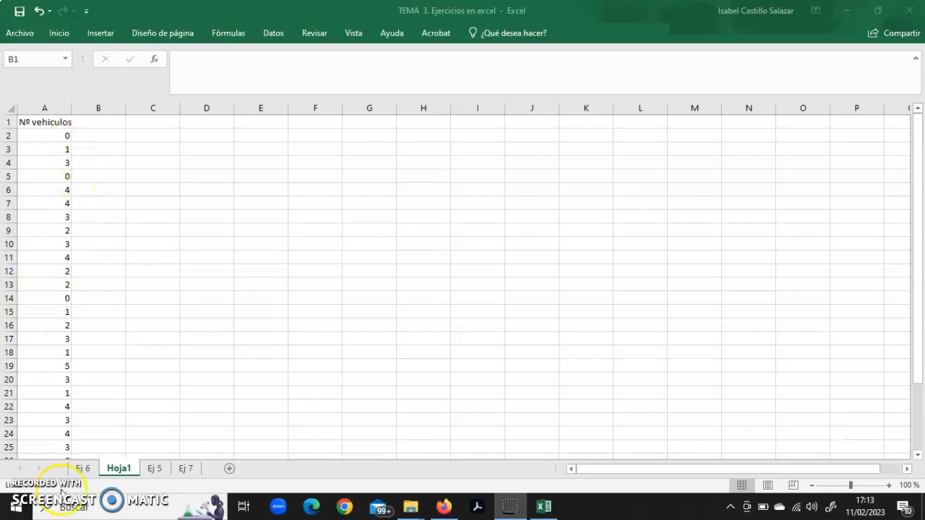
# Calculate the minimum of the vehicle data in cell C3 with =MIN(A2:A31)
pyautogui.scroll(-5, 29, 404)
pyautogui.scroll(5, 34, 403)
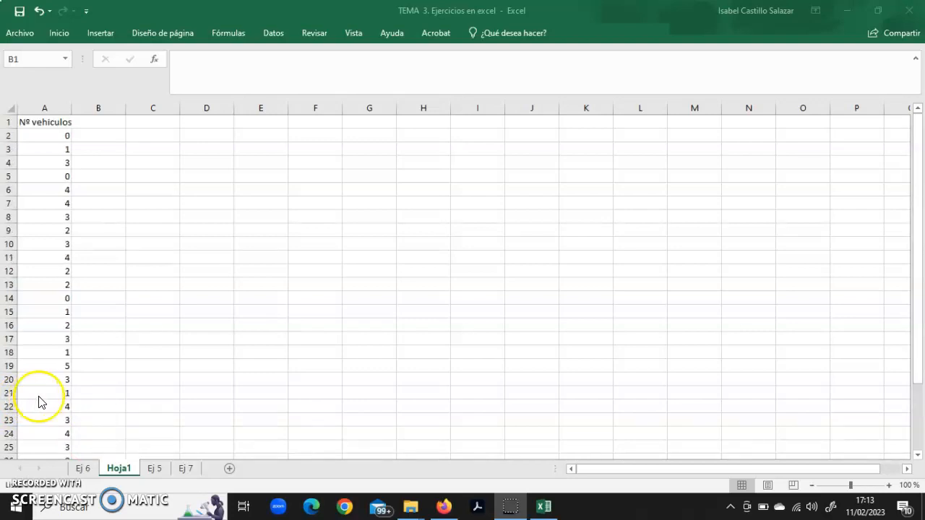
pyautogui.click(155, 148)
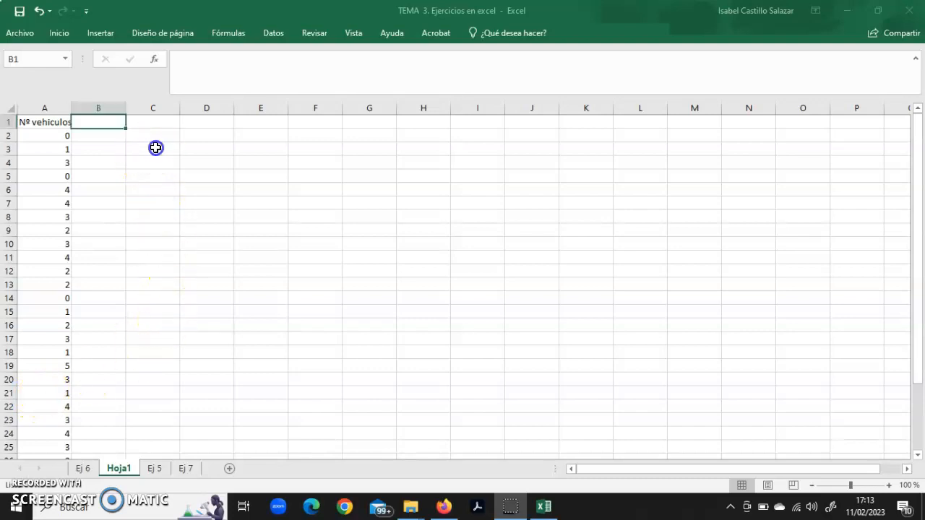
pyautogui.write('=min')
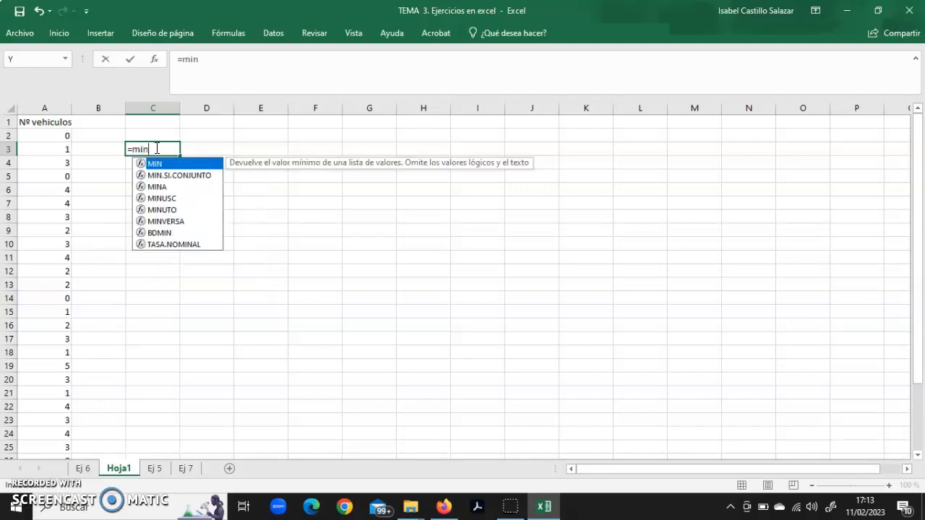
pyautogui.click(154, 155)
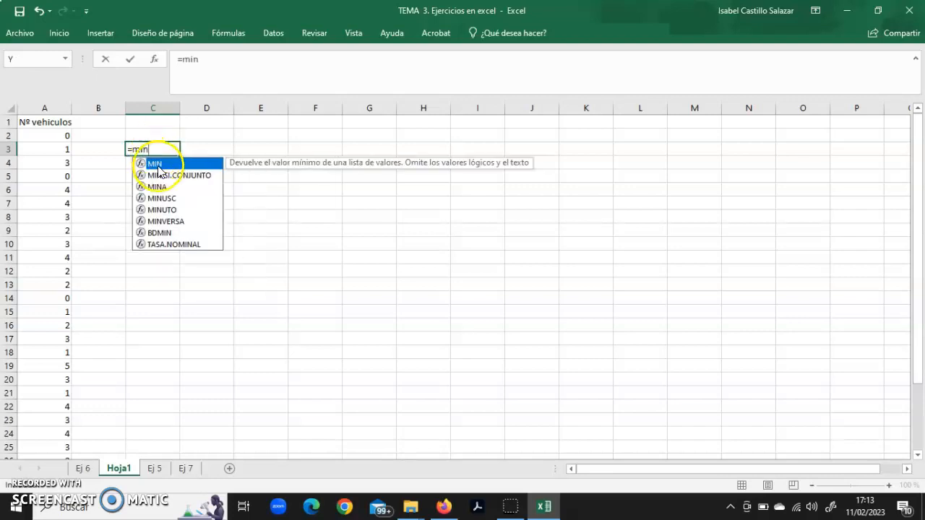
pyautogui.doubleClick(154, 162)
pyautogui.moveTo(58, 135); pyautogui.dragTo(18, 420)
pyautogui.scroll(3, 300, 293)
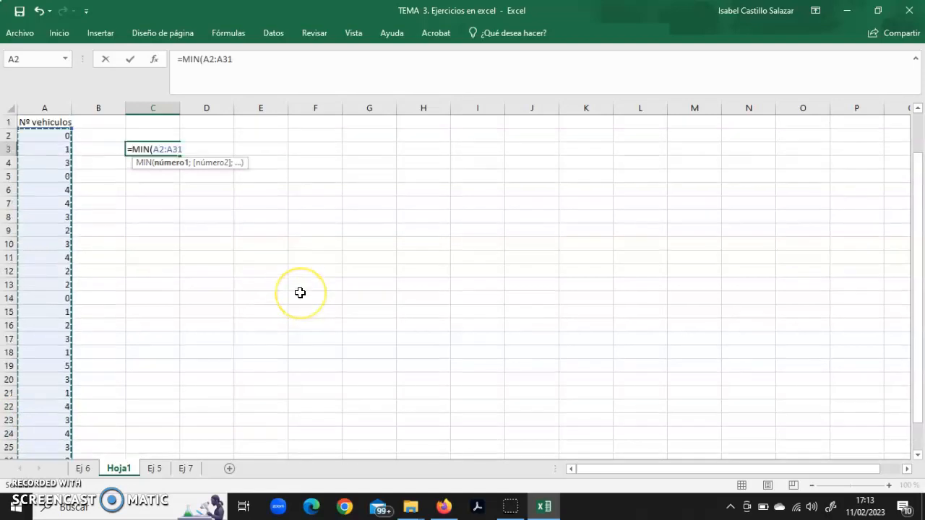
pyautogui.write(')')
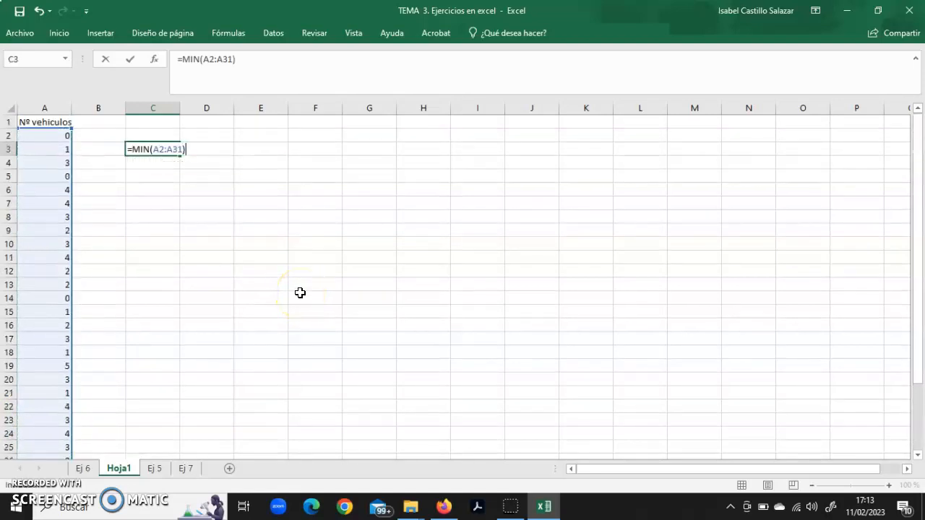
pyautogui.press('Return')
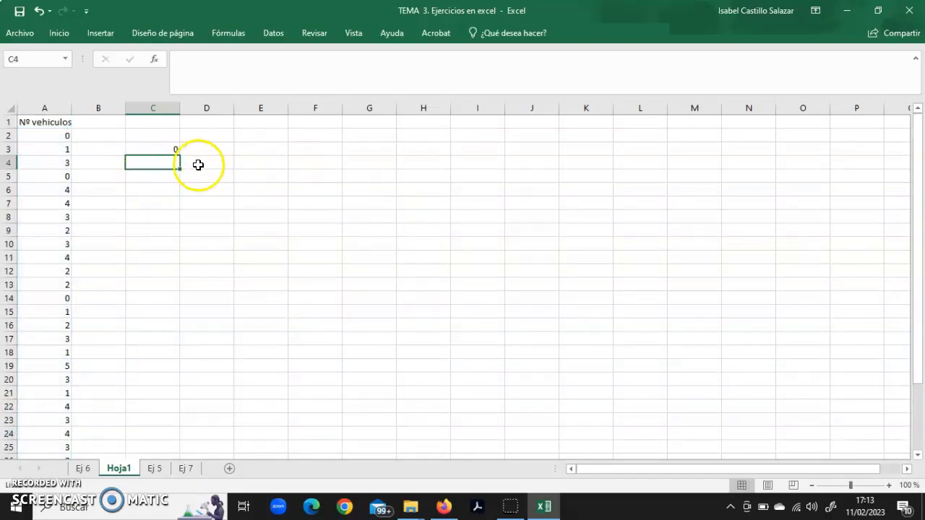
# Label the summary rows by entering "min" in B3 and "max" in B4
pyautogui.click(119, 150)
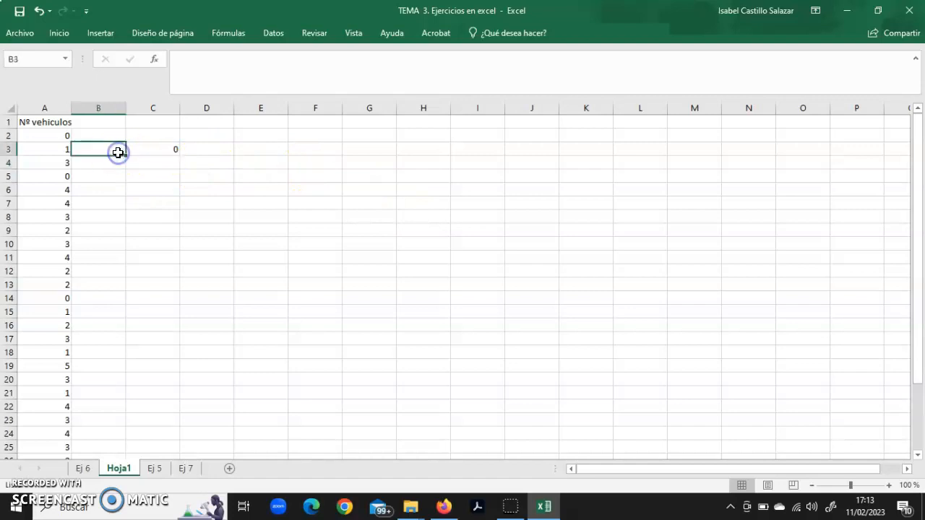
pyautogui.write('min')
pyautogui.click(198, 205)
pyautogui.click(91, 164)
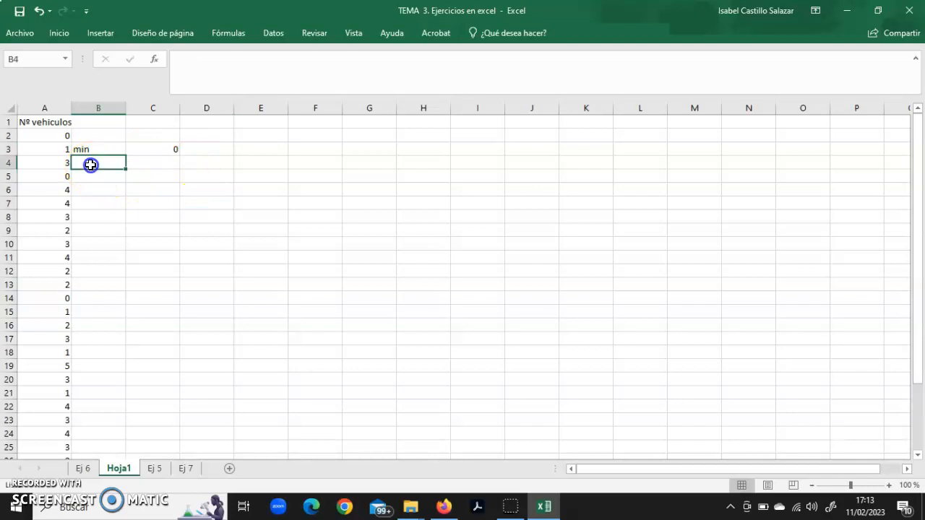
pyautogui.write('max')
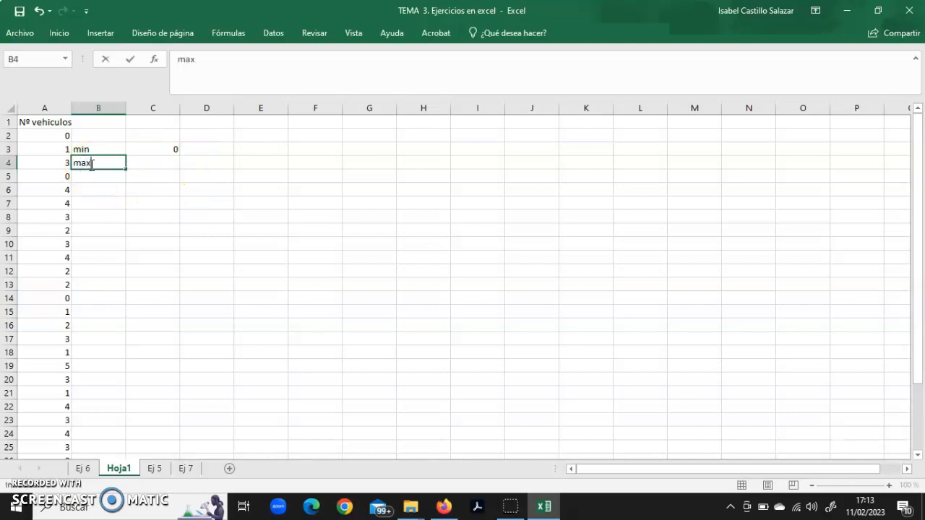
# Calculate the maximum of the vehicle data in cell C4 with =MAX(A2:A31)
pyautogui.click(168, 166)
pyautogui.write('=ma')
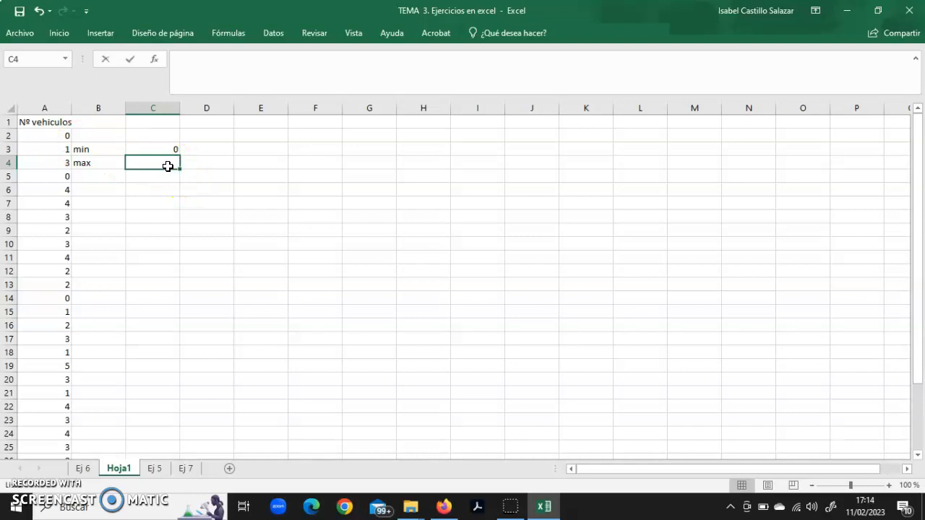
pyautogui.write('x')
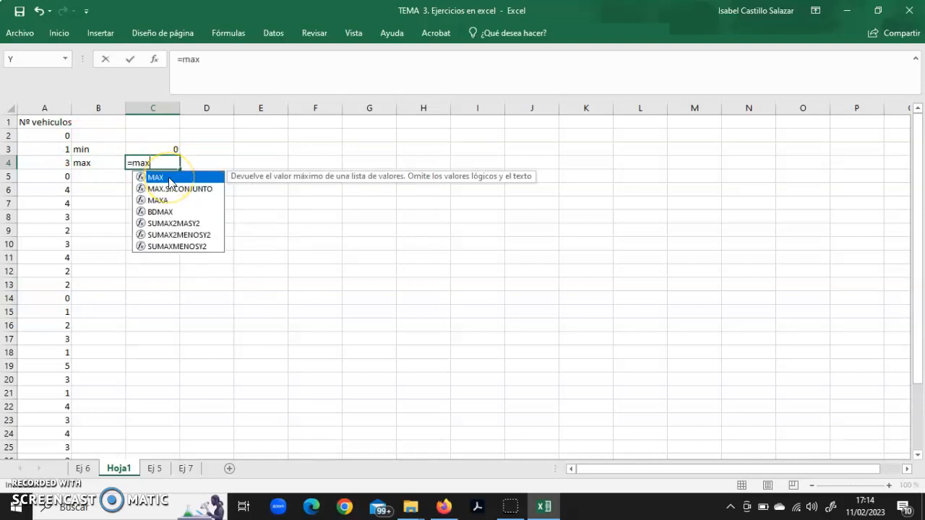
pyautogui.doubleClick(170, 180)
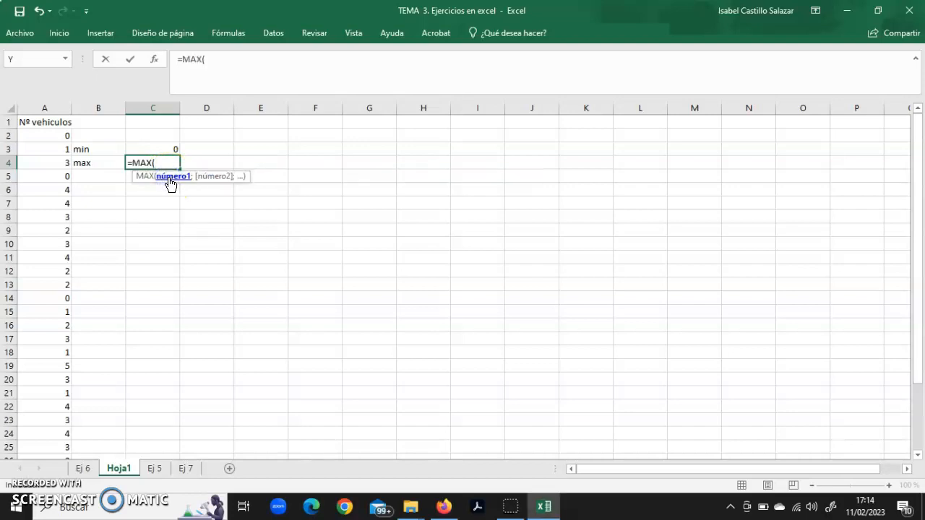
pyautogui.moveTo(36, 136); pyautogui.dragTo(26, 399)
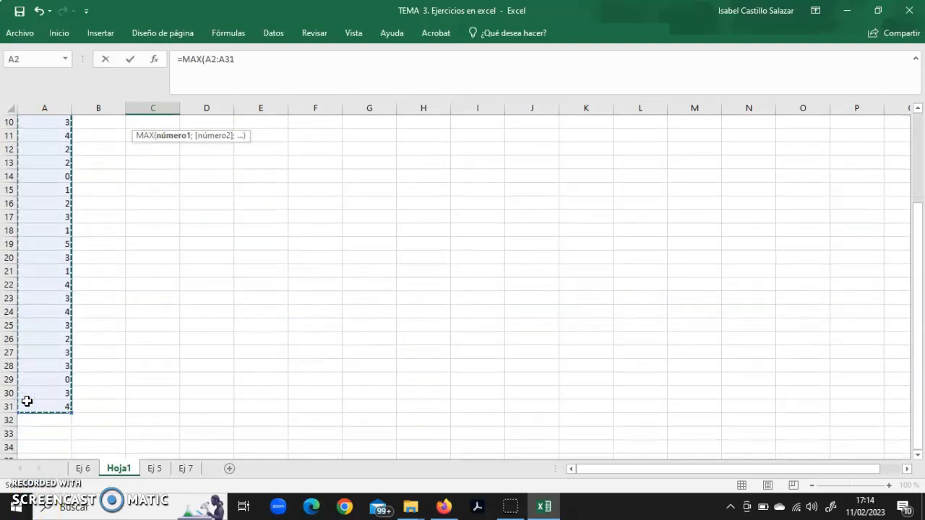
pyautogui.scroll(3, 179, 306)
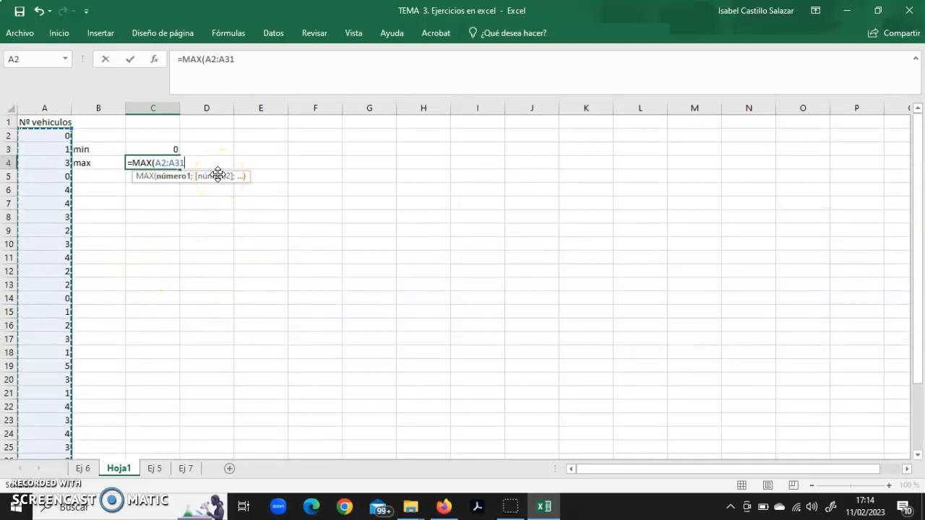
pyautogui.write(')')
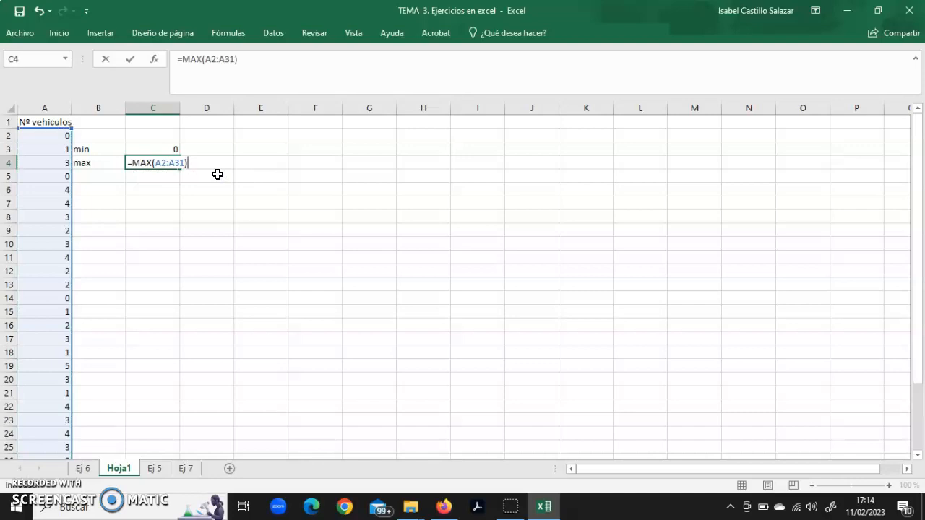
pyautogui.press('Return')
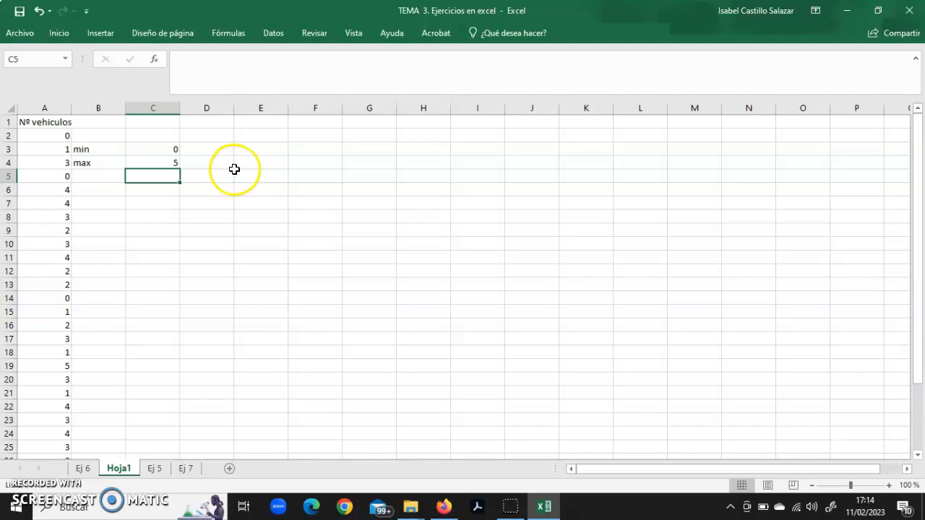
# Enter the frequency table's first column heading "Nº Vehículos" in cell E3
pyautogui.click(264, 152)
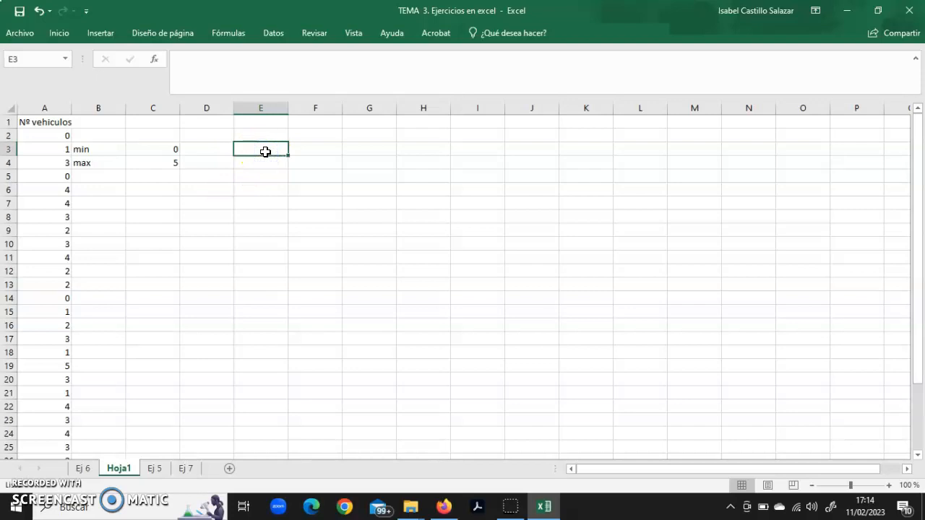
pyautogui.write('N')
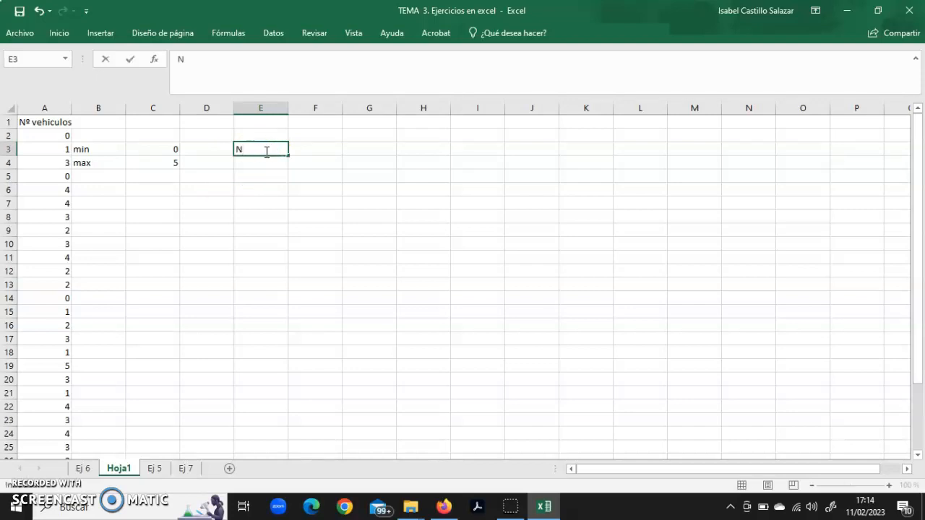
pyautogui.write('º Vehículos')
# List the vehicle values 0, 1, 2, 3, 4 and 5 in cells E4 to E9
pyautogui.click(272, 159)
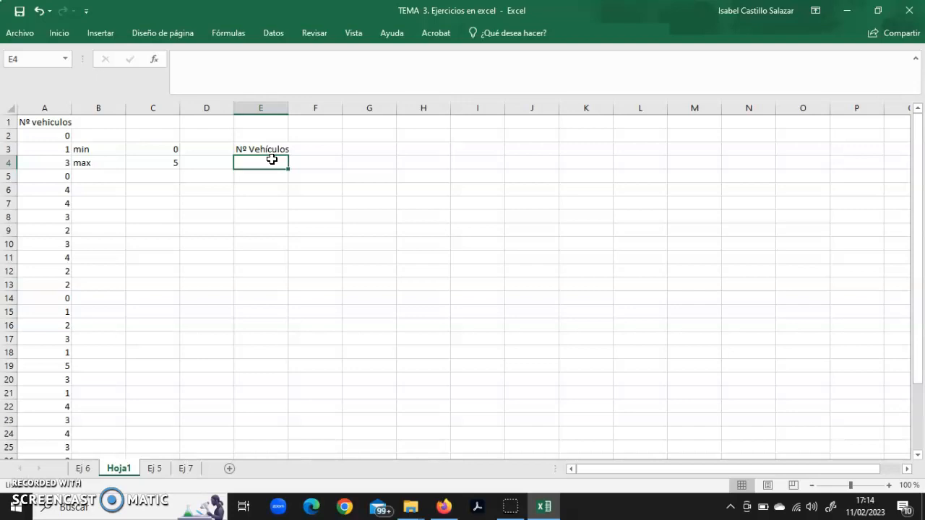
pyautogui.write('0')
pyautogui.press('Return')
pyautogui.press('Num_Lock')
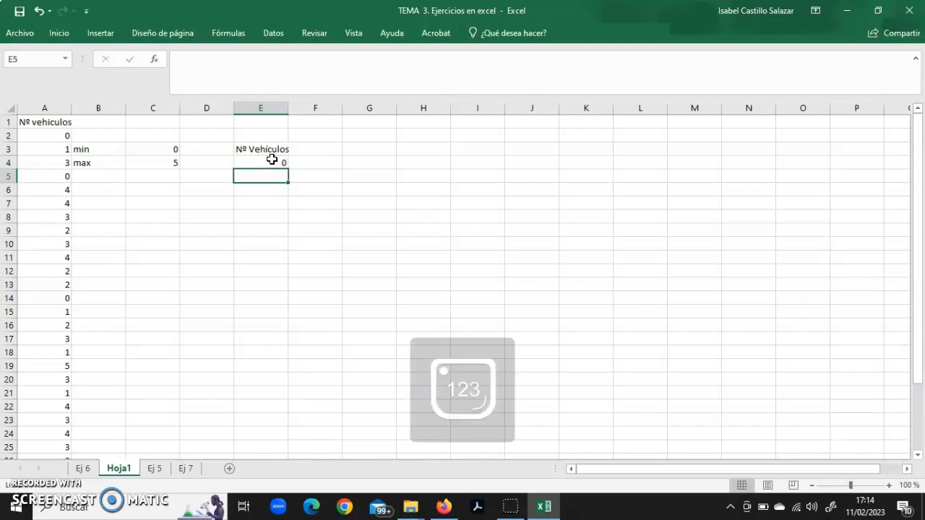
pyautogui.write('1')
pyautogui.press('Return')
pyautogui.write('2')
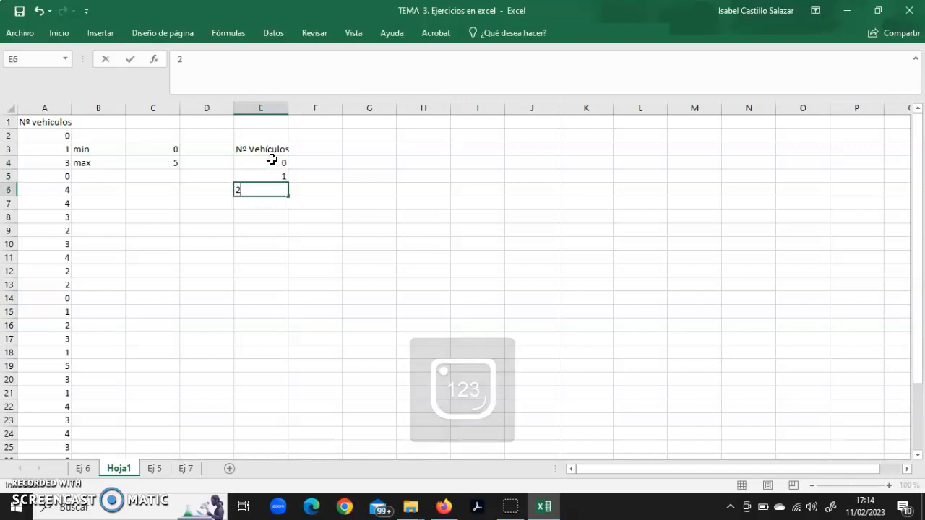
pyautogui.press('Return')
pyautogui.write('3')
pyautogui.press('Return')
pyautogui.write('4')
pyautogui.press('Return')
pyautogui.write('5')
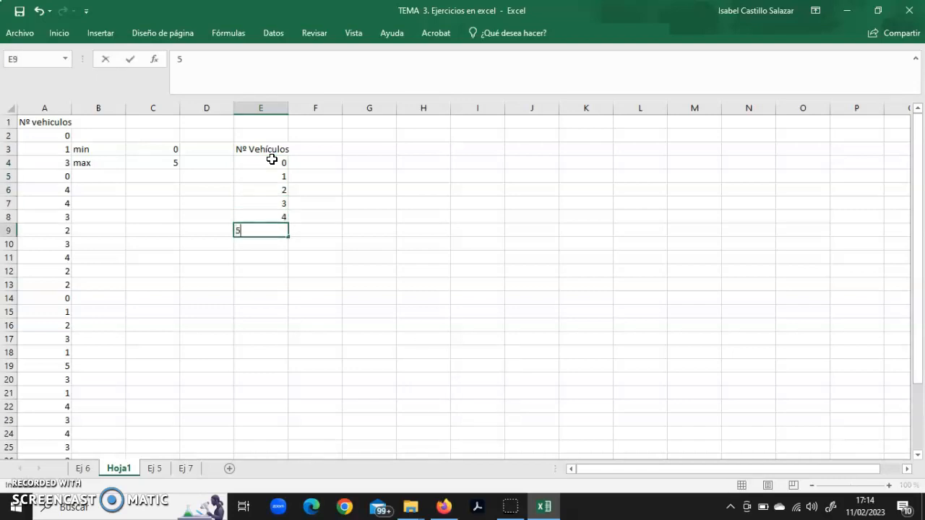
pyautogui.press('Return')
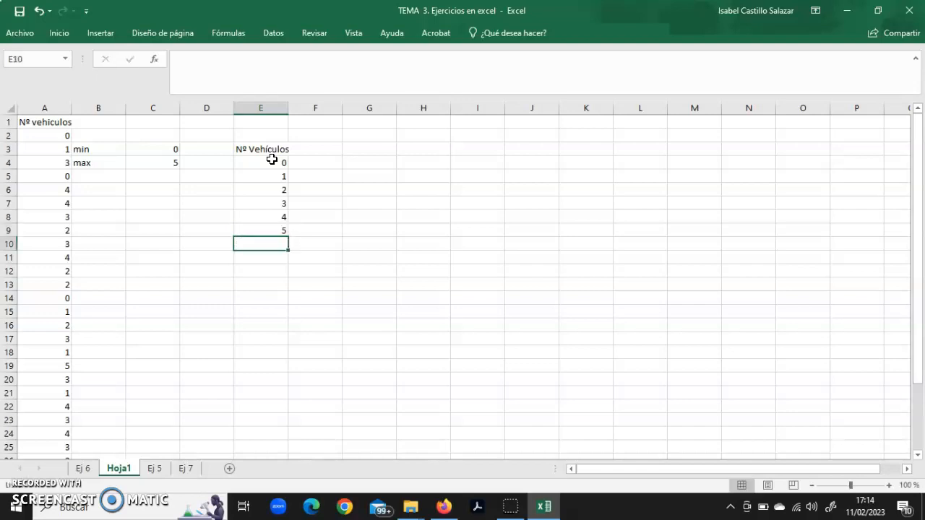
# Enter "ni" in F3 as the heading of the absolute frequency column
pyautogui.click(329, 150)
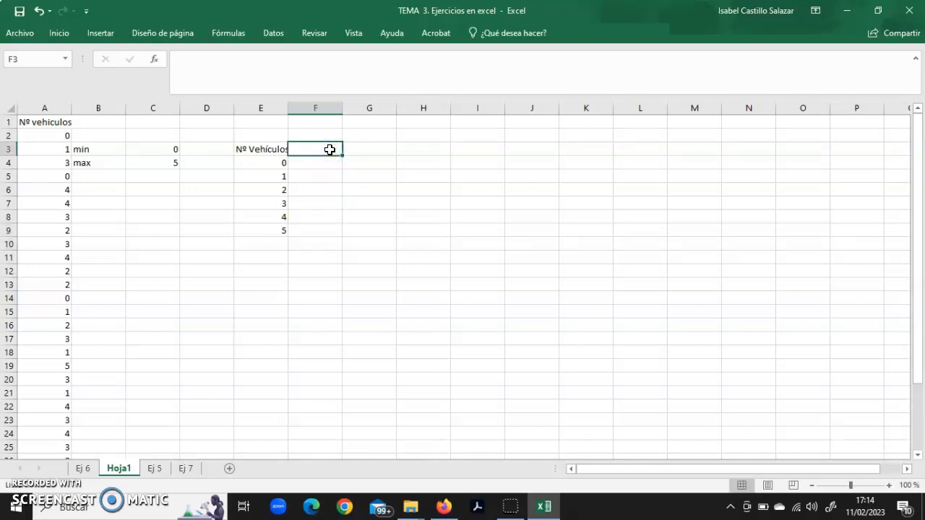
pyautogui.write('ni')
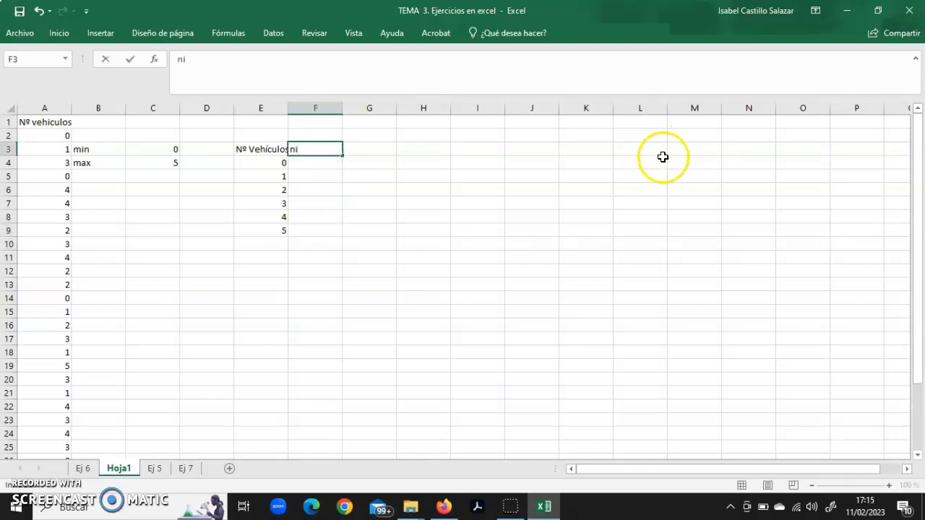
pyautogui.click(500, 281)
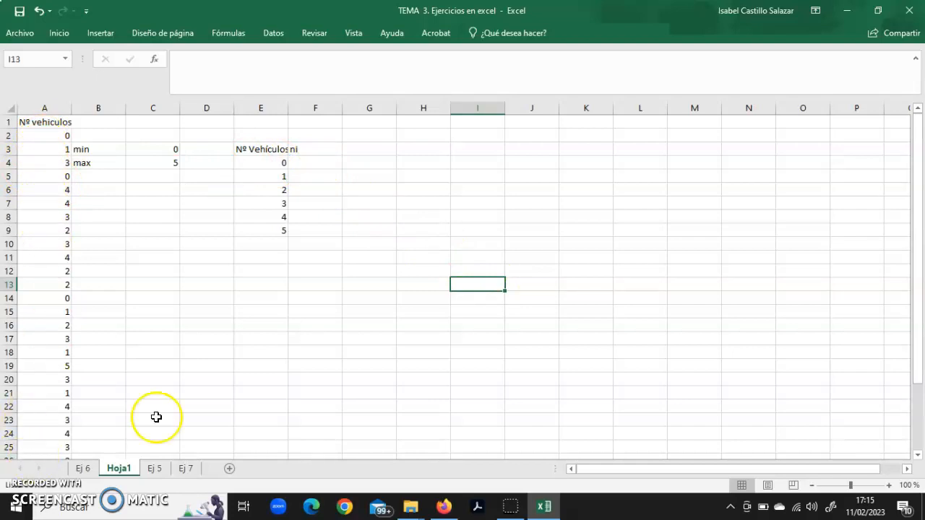
# Count the zero values in cell F4 with the formula =CONTAR.SI(A2:A31;"=0")
pyautogui.click(320, 163)
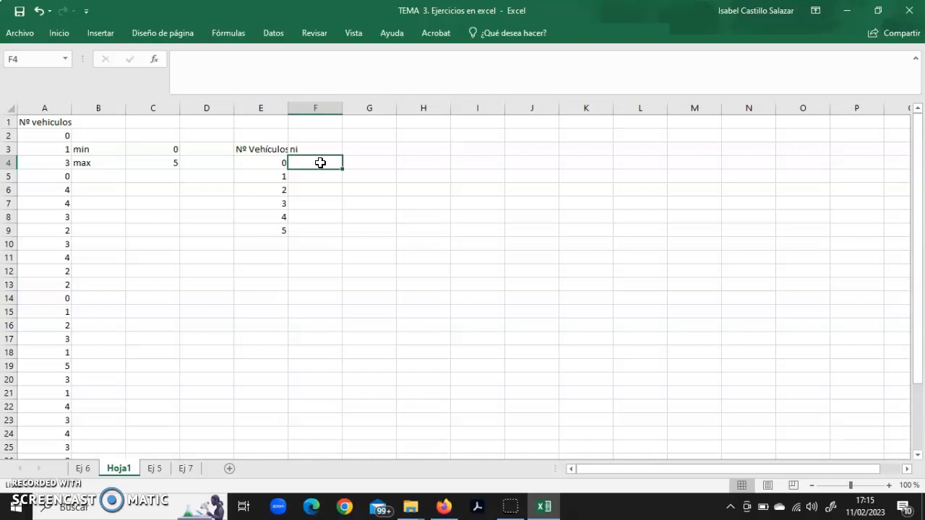
pyautogui.write('=con')
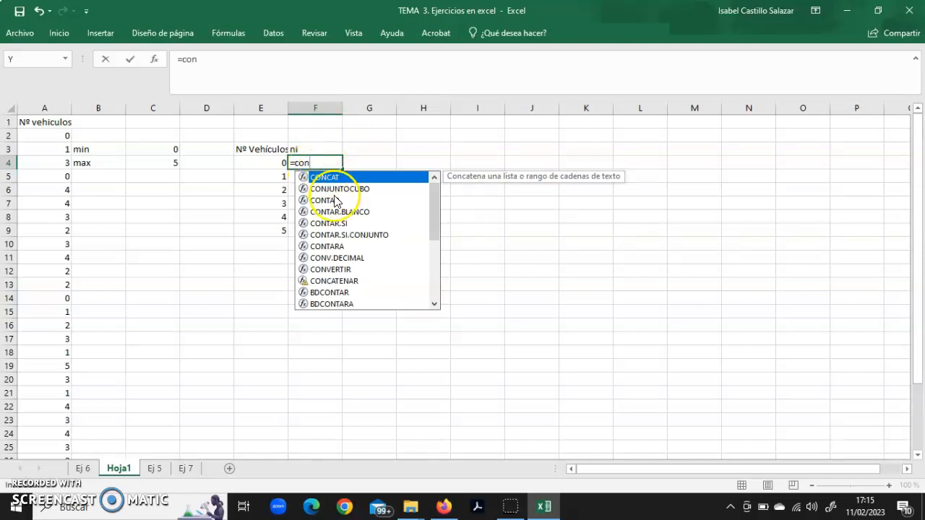
pyautogui.doubleClick(338, 224)
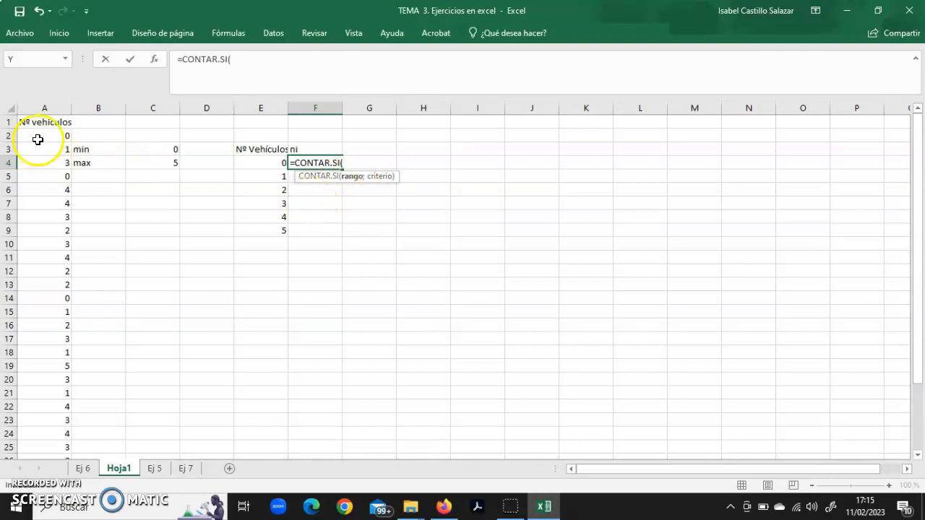
pyautogui.moveTo(40, 136); pyautogui.dragTo(20, 434)
pyautogui.scroll(3, 315, 316)
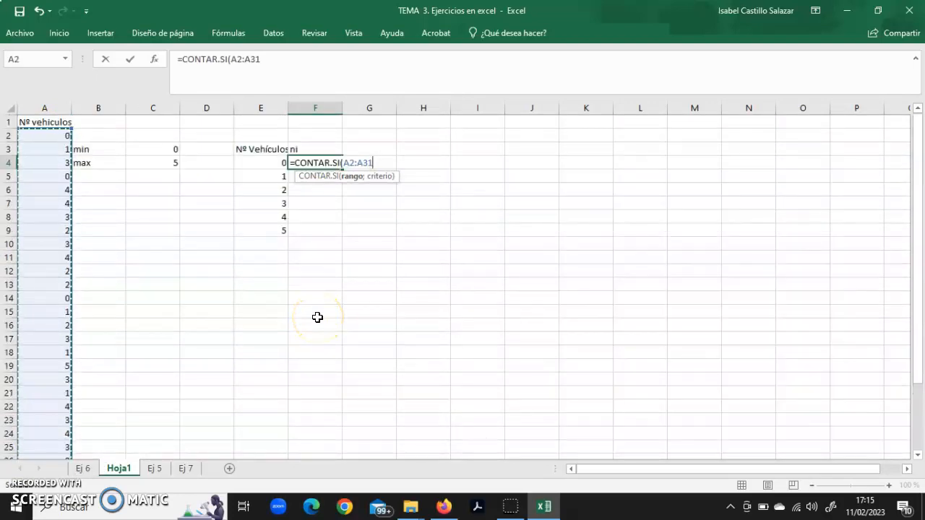
pyautogui.write(';')
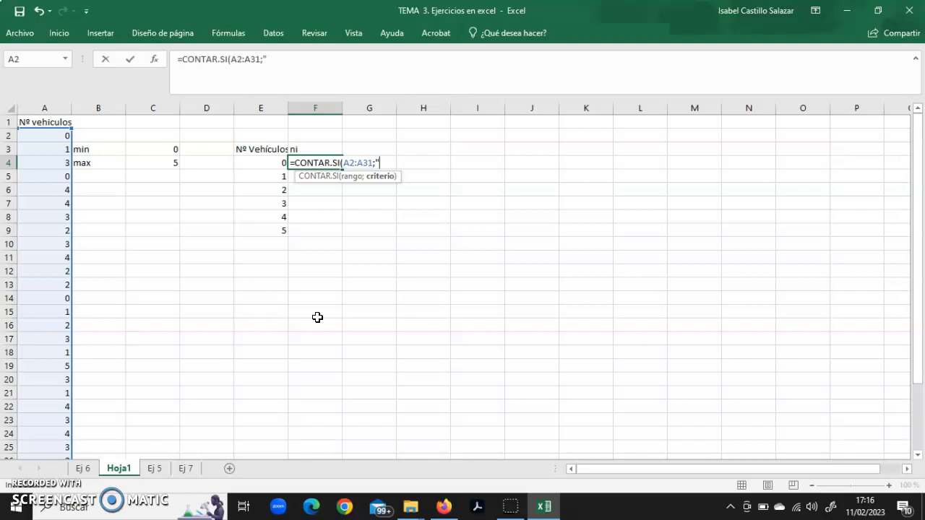
pyautogui.write('"=0")')
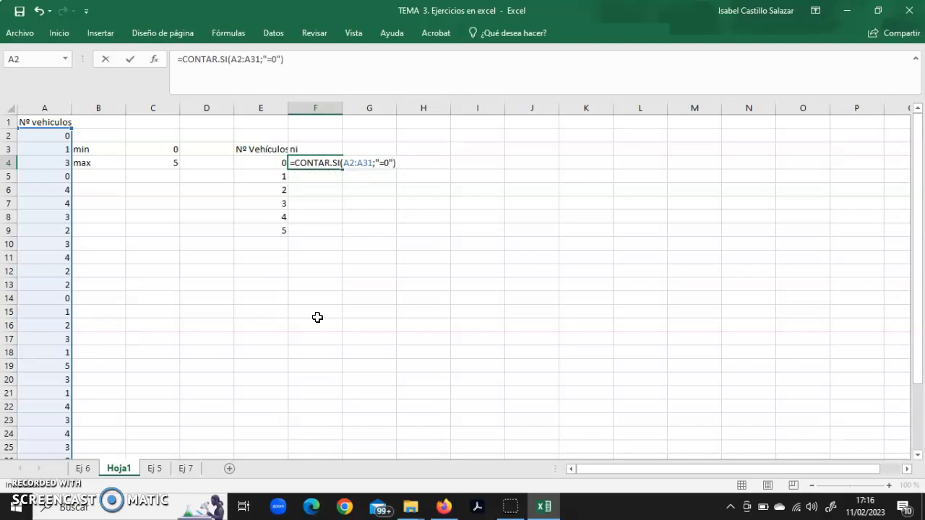
pyautogui.press('Return')
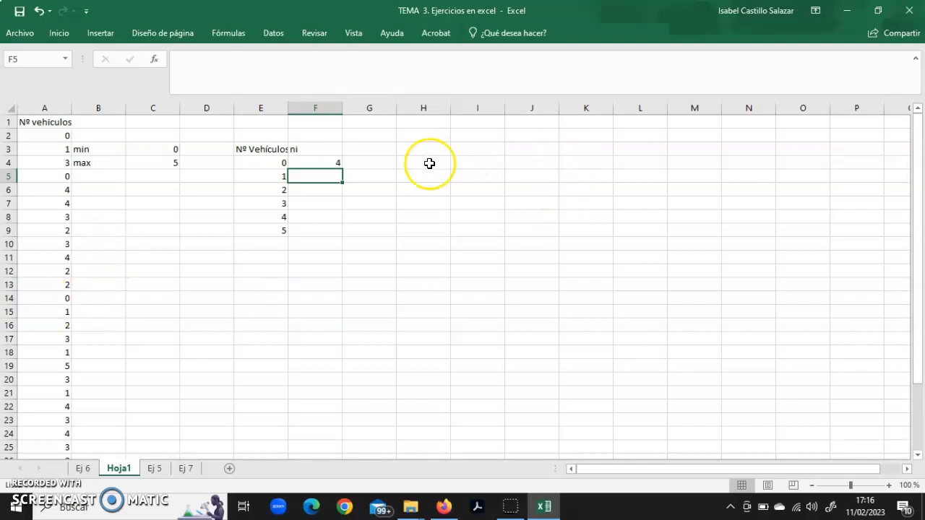
# Copy the CONTAR.SI formula from F4 down to F5 and review the range in the original F4 formula
pyautogui.click(334, 160)
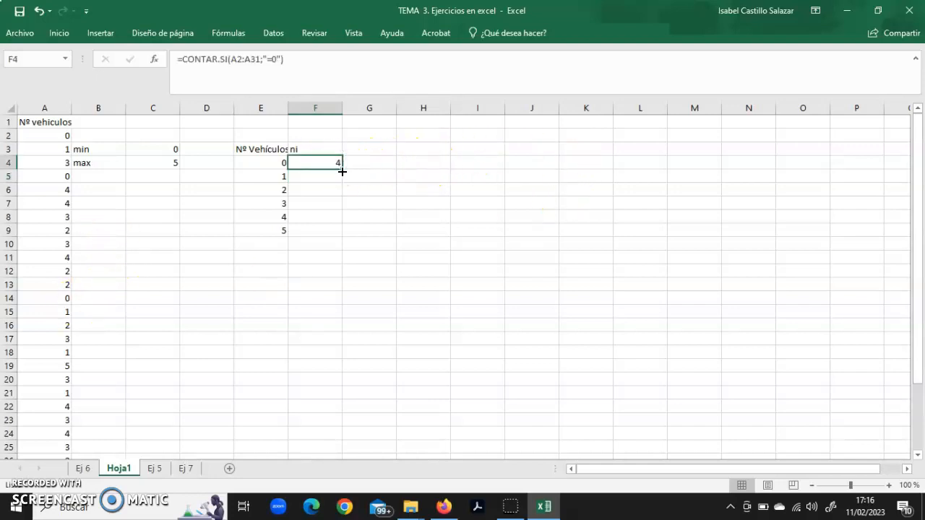
pyautogui.moveTo(341, 172); pyautogui.dragTo(343, 183)
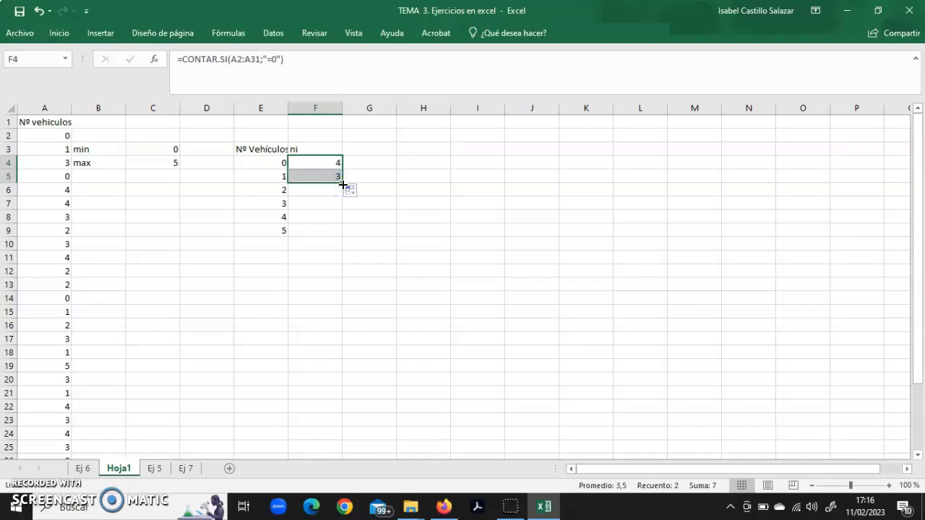
pyautogui.click(283, 59)
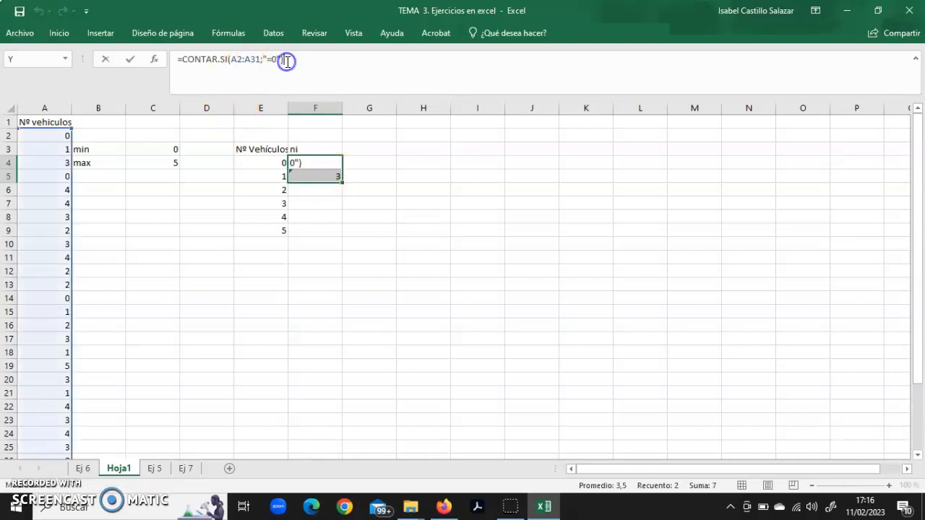
# Correct the range in F5's CONTAR.SI formula to A2:A31
pyautogui.click(327, 177)
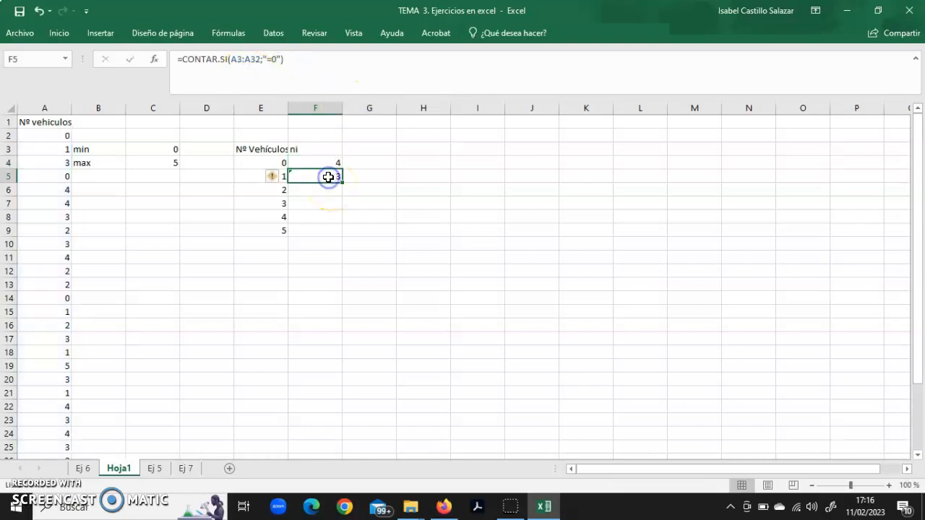
pyautogui.click(300, 57)
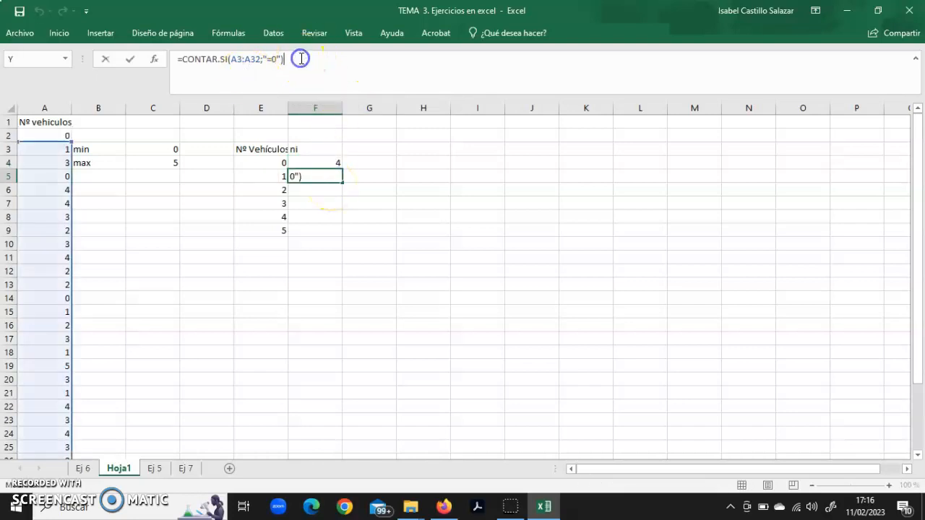
pyautogui.click(241, 59)
pyautogui.press('BackSpace')
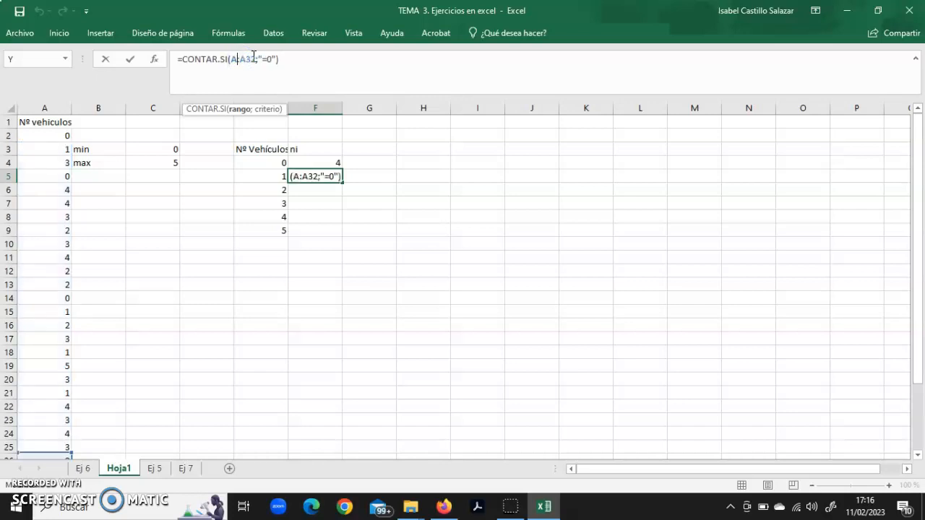
pyautogui.write('2')
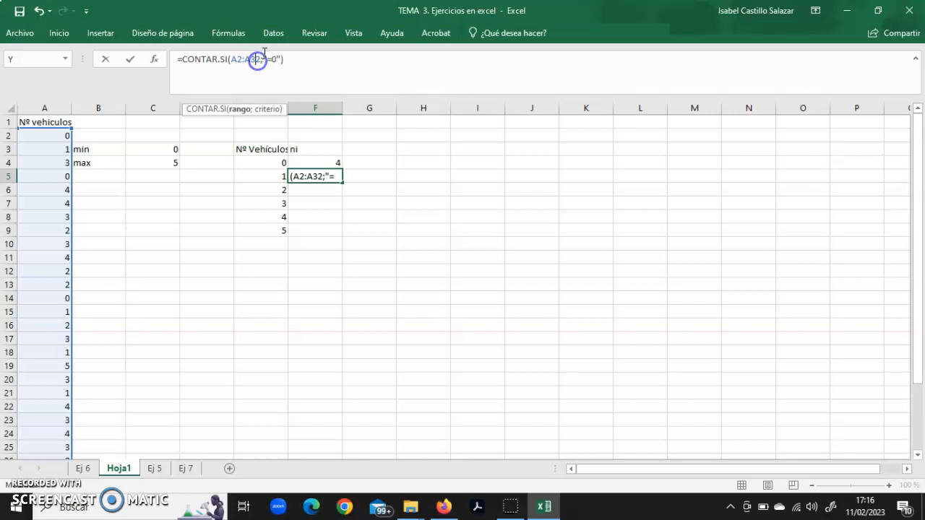
pyautogui.click(259, 60)
pyautogui.press('BackSpace')
pyautogui.write('1')
# Set the criterion in F5's formula to "=1" so it counts the ones
pyautogui.click(276, 59)
pyautogui.click(275, 59)
pyautogui.press('BackSpace')
pyautogui.write('1')
pyautogui.click(276, 60)
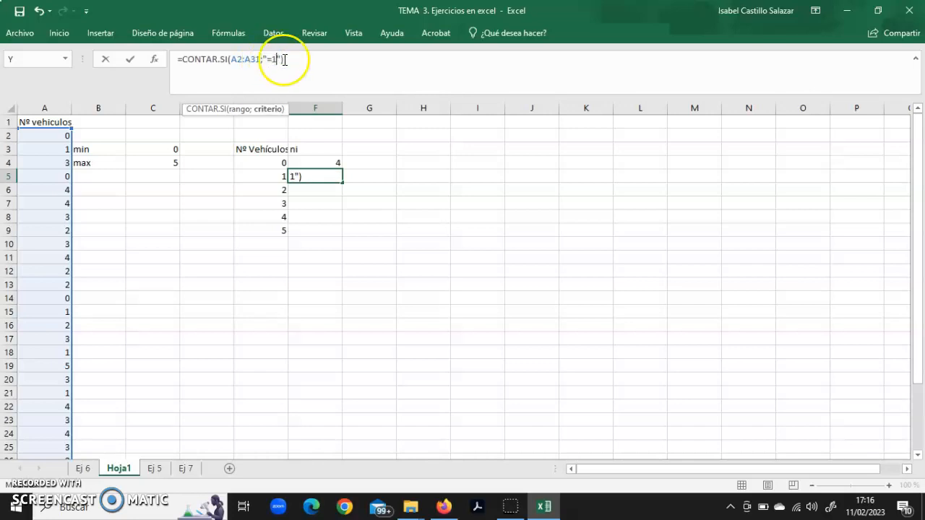
pyautogui.press('Return')
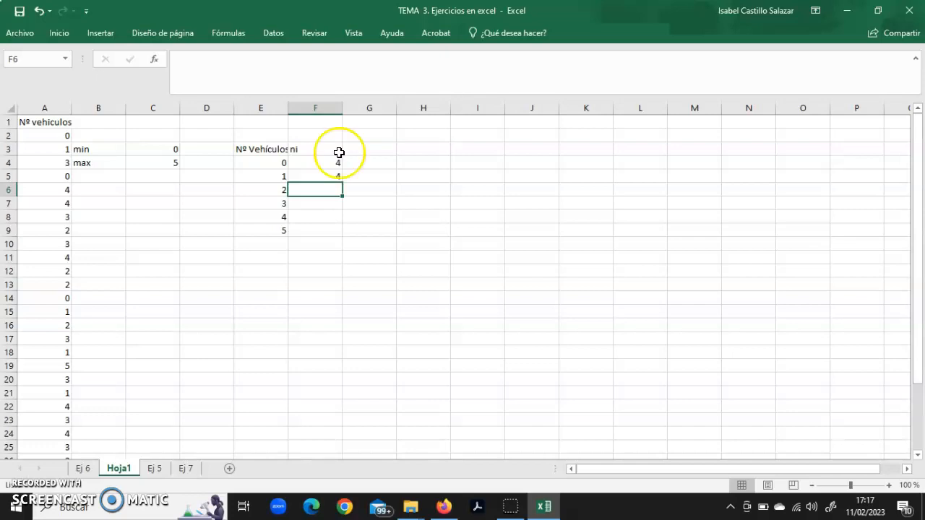
# Make the range in F5's CONTAR.SI formula absolute as $A$2:$A$31
pyautogui.click(334, 175)
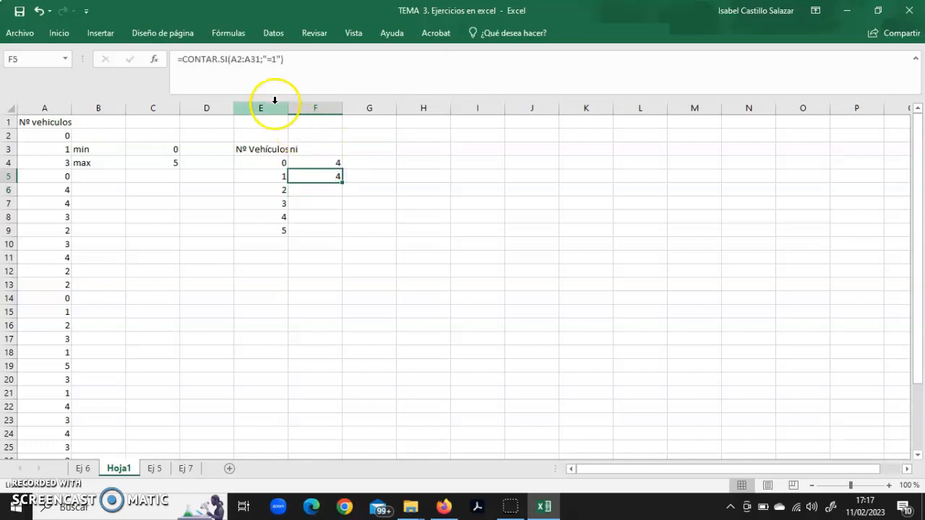
pyautogui.click(233, 59)
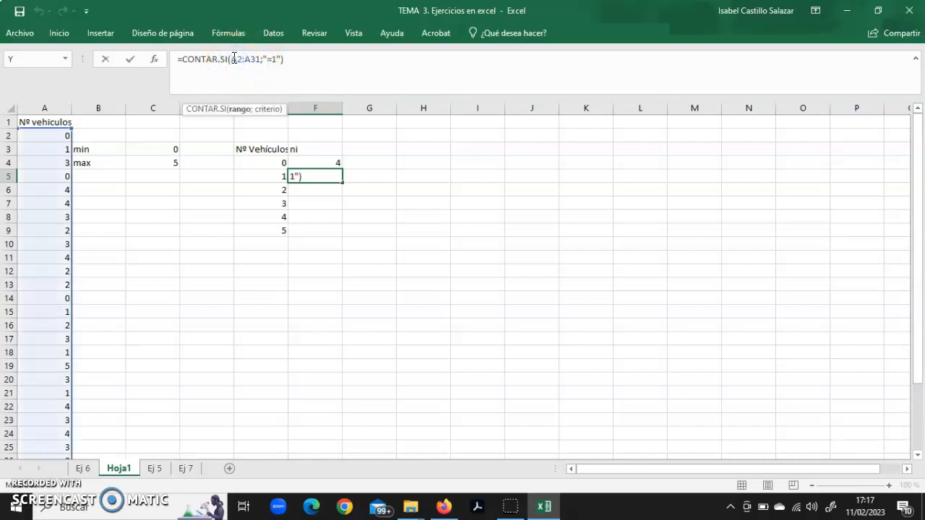
pyautogui.write('$')
pyautogui.click(241, 53)
pyautogui.click(242, 62)
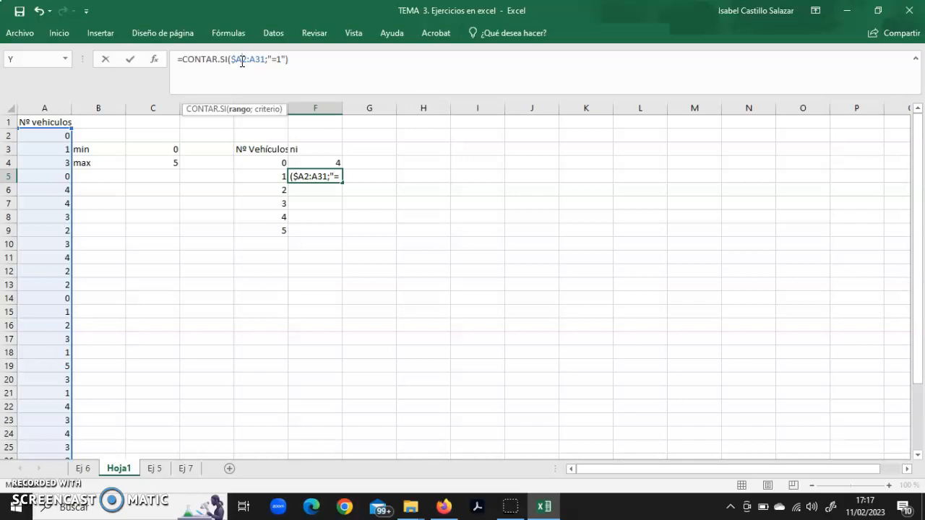
pyautogui.write('$')
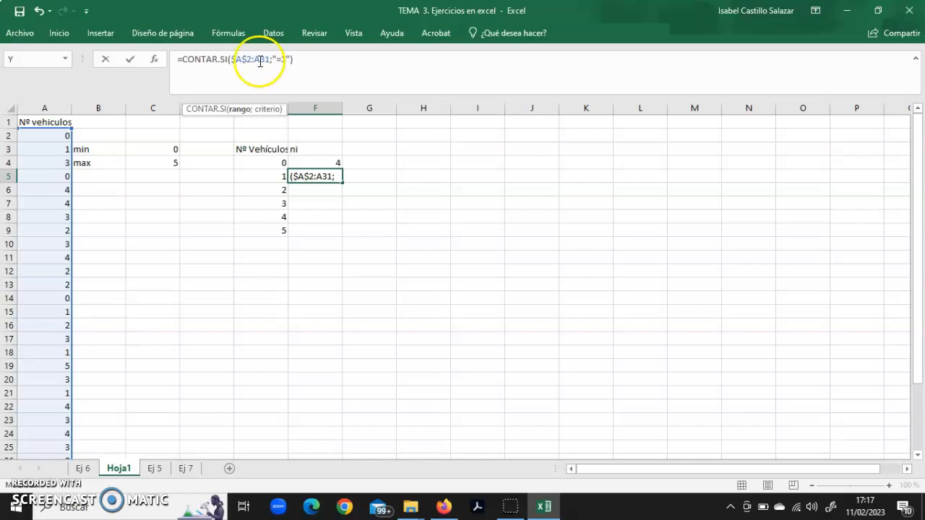
pyautogui.click(257, 61)
pyautogui.write('$A')
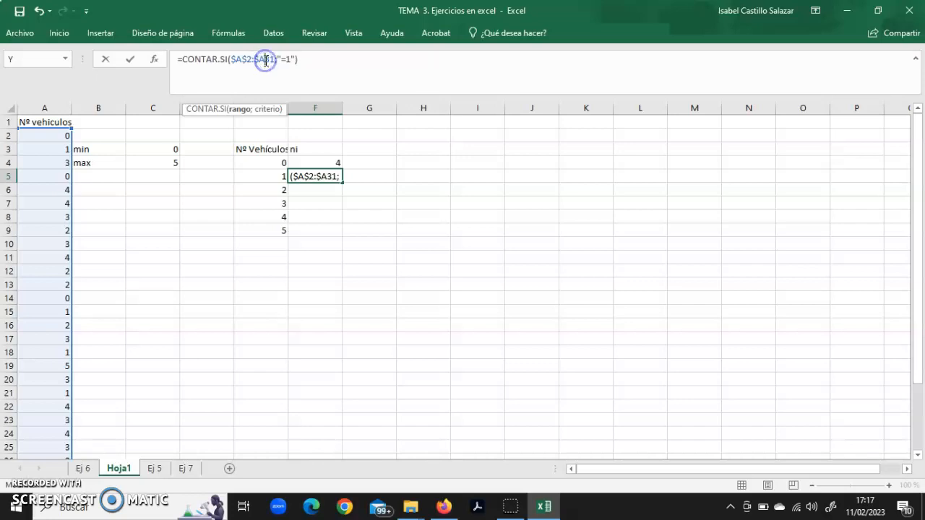
pyautogui.write('$')
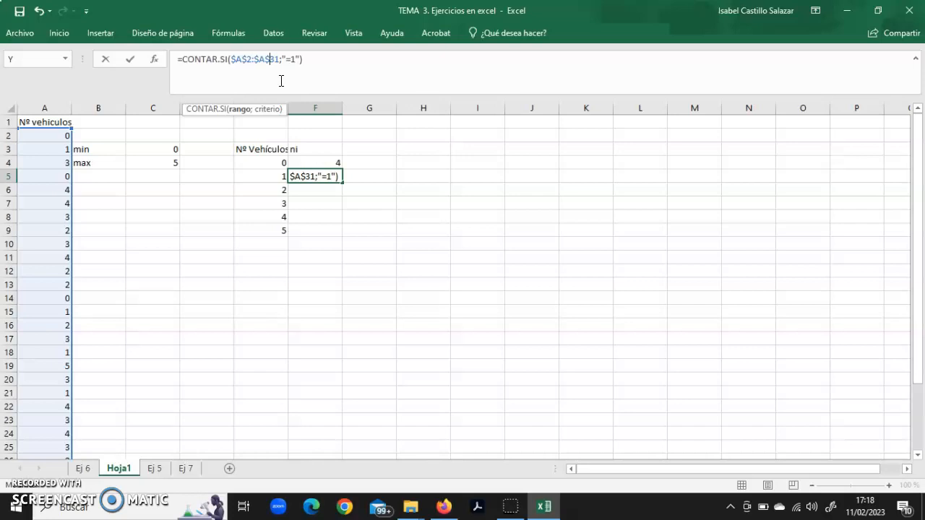
# Replace the "=1" criterion in F5 with a reference to E5, giving =CONTAR.SI($A$2:$A$31;E5)
pyautogui.click(296, 59)
pyautogui.click(300, 59)
pyautogui.click(295, 60)
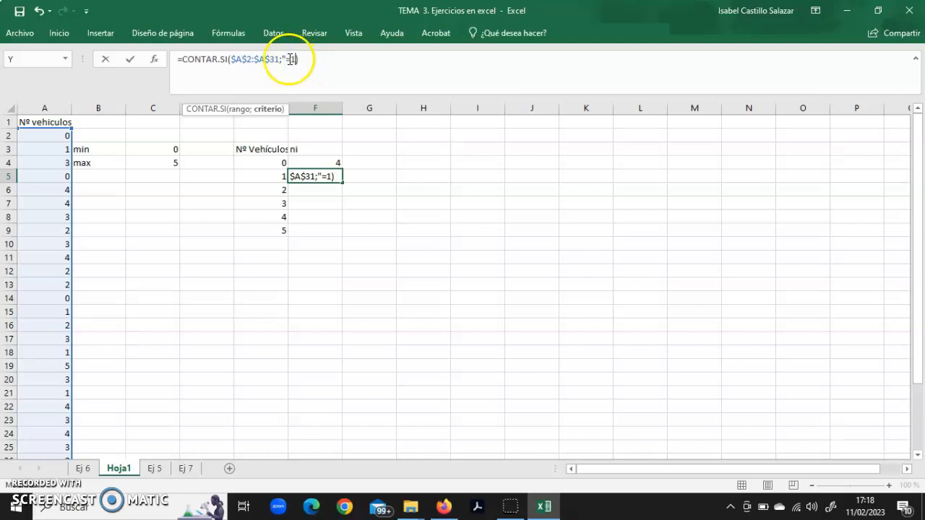
pyautogui.click(293, 61)
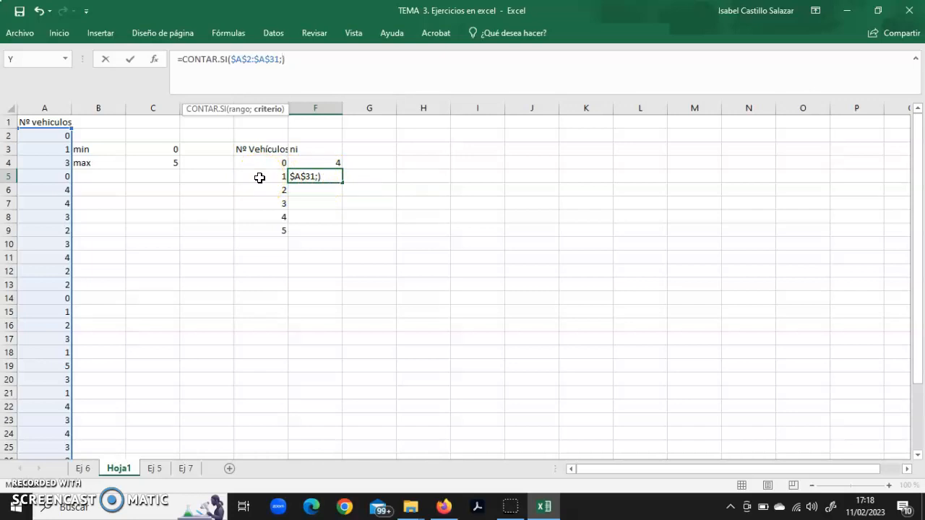
pyautogui.click(279, 176)
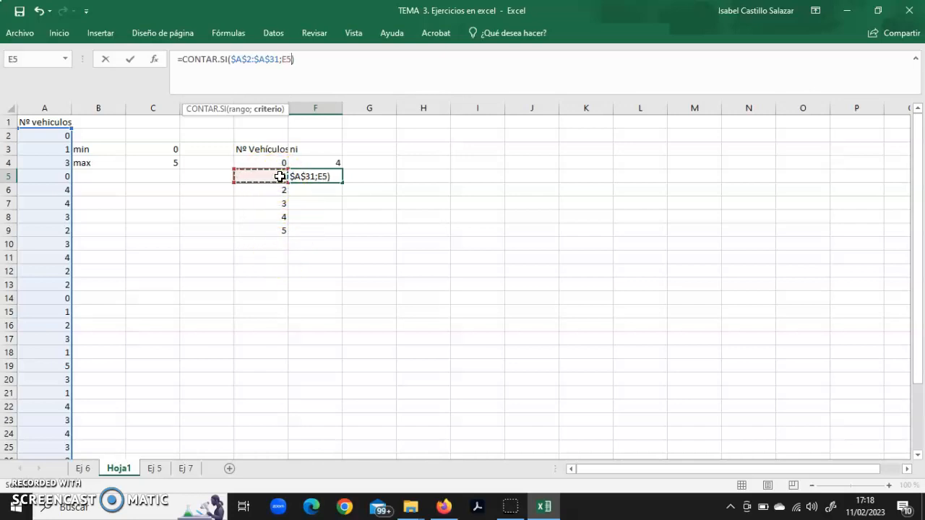
pyautogui.click(316, 61)
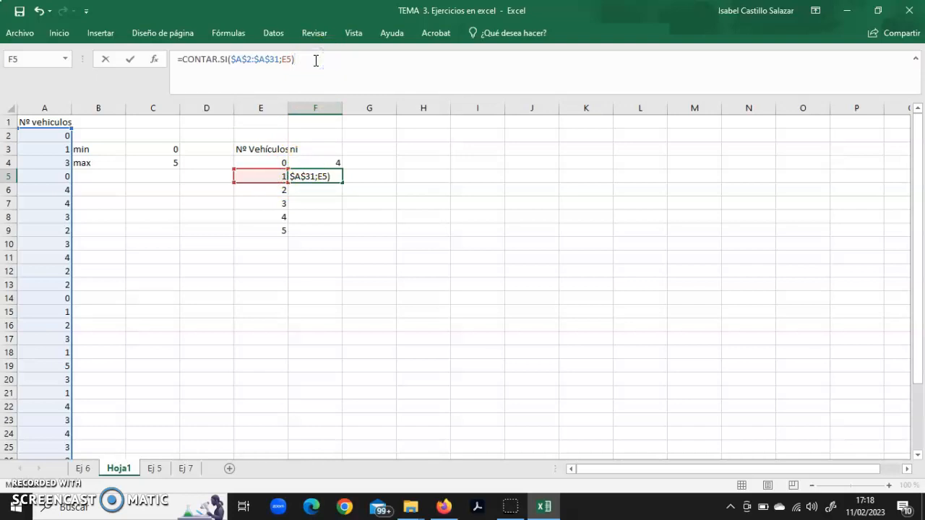
pyautogui.press('Return')
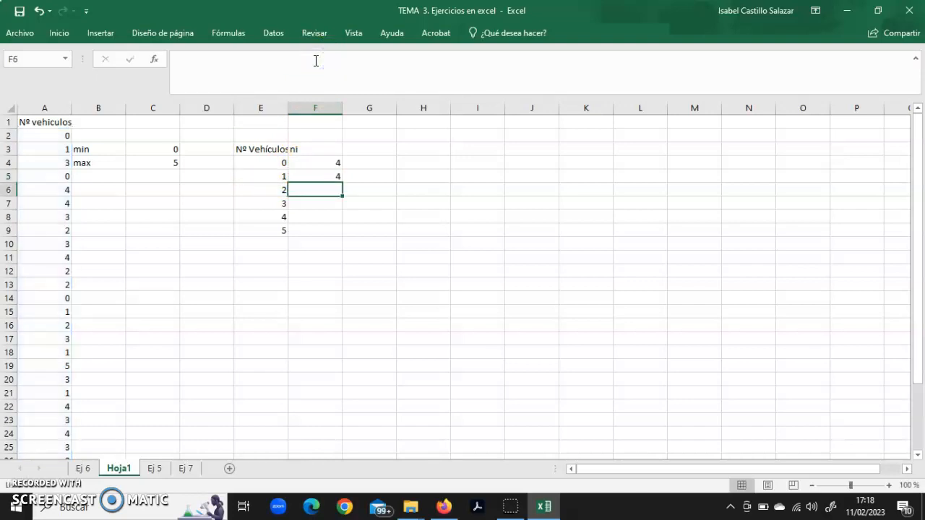
# Fill F5's formula down to F9 and check the cell references in the F7 copy
pyautogui.click(328, 177)
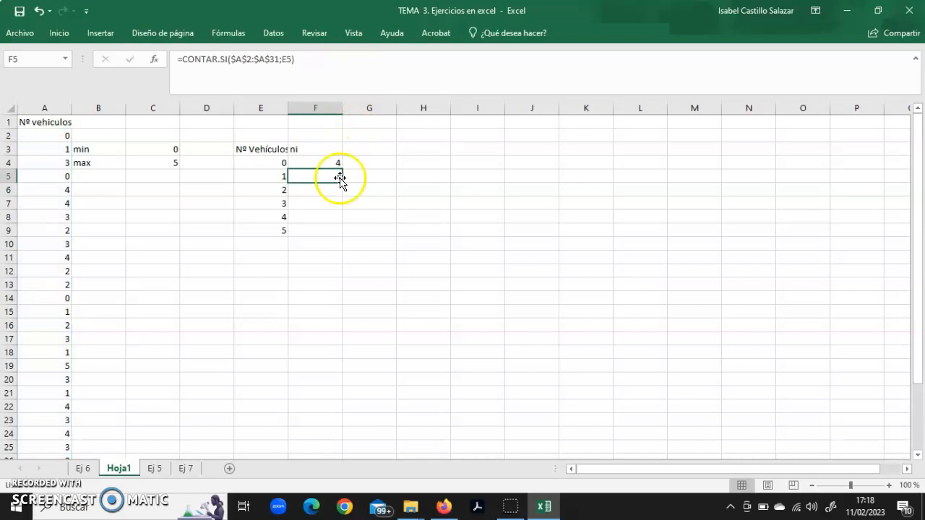
pyautogui.moveTo(344, 182); pyautogui.dragTo(342, 234)
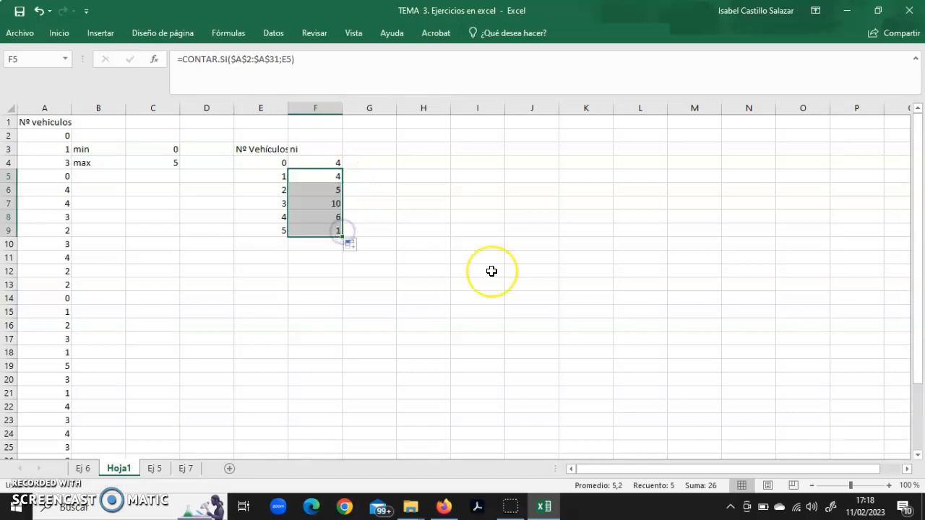
pyautogui.click(307, 202)
pyautogui.click(317, 60)
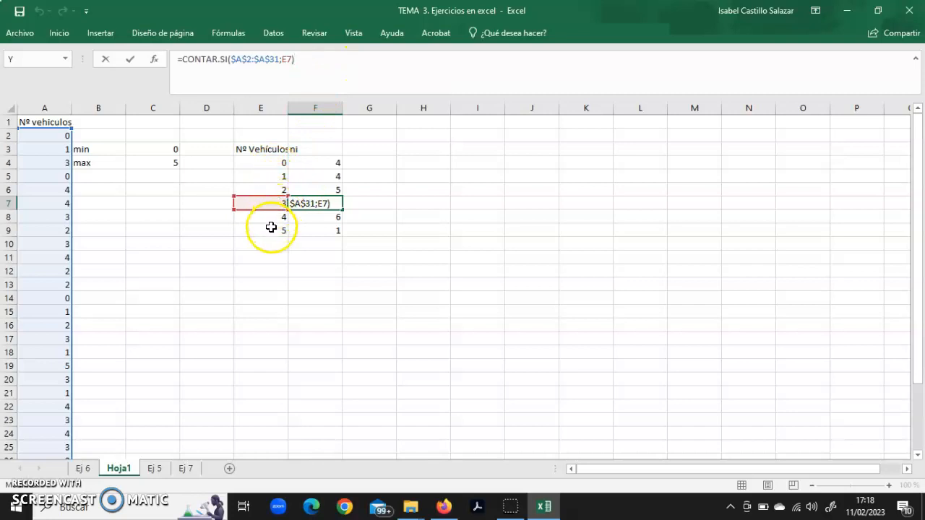
pyautogui.click(531, 271)
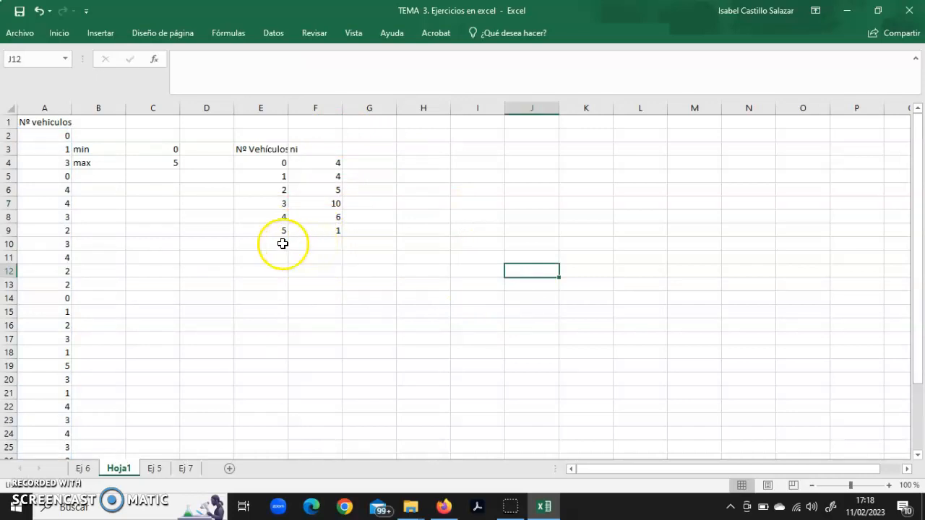
# Total the absolute frequencies in F10 with SUMA over F4:F9 and compare the total with the length of the data list in column A
pyautogui.click(323, 243)
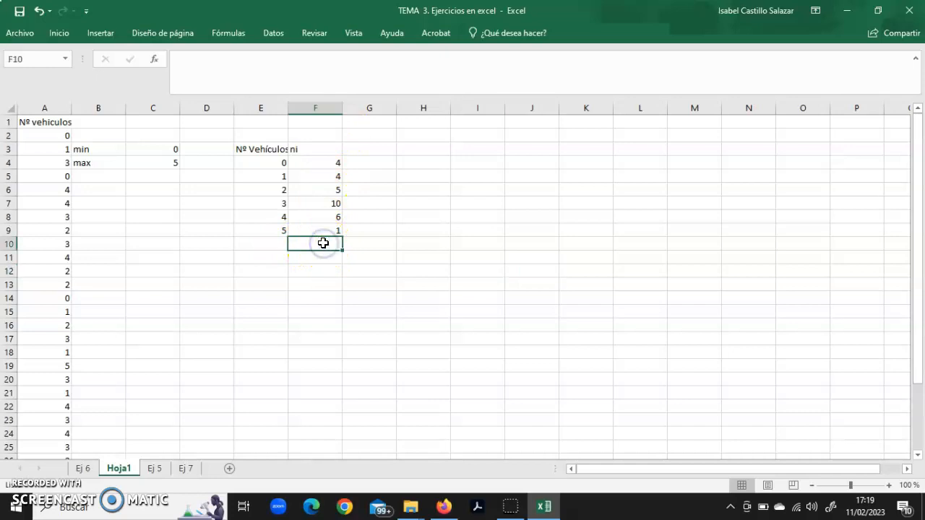
pyautogui.write('=su')
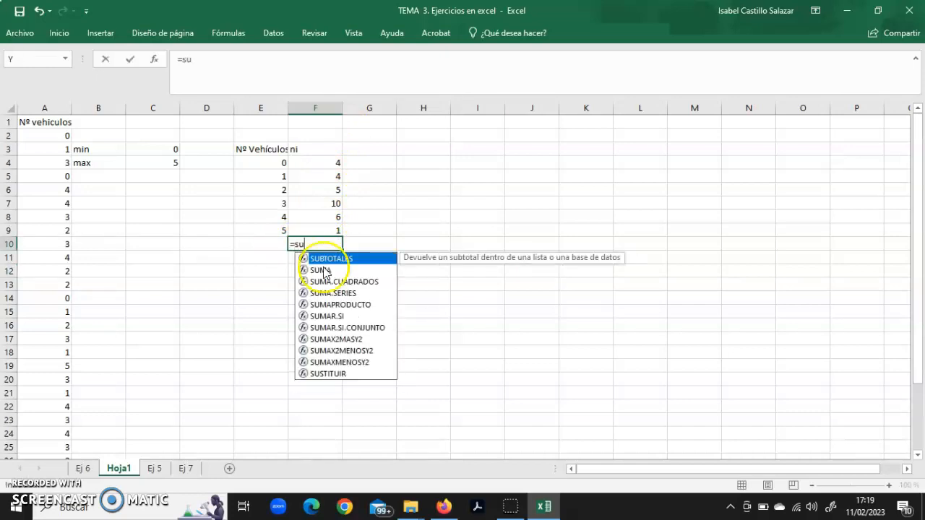
pyautogui.doubleClick(320, 269)
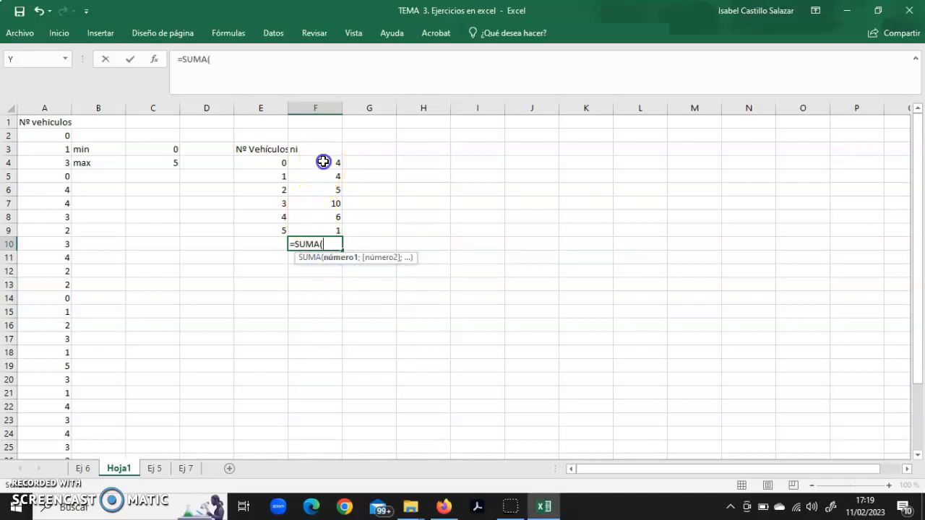
pyautogui.moveTo(322, 162); pyautogui.dragTo(326, 230)
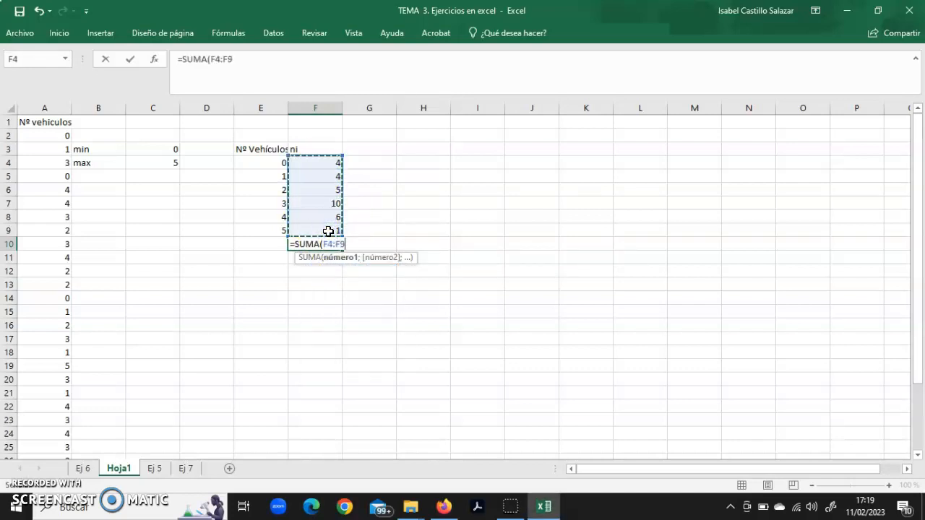
pyautogui.press('Return')
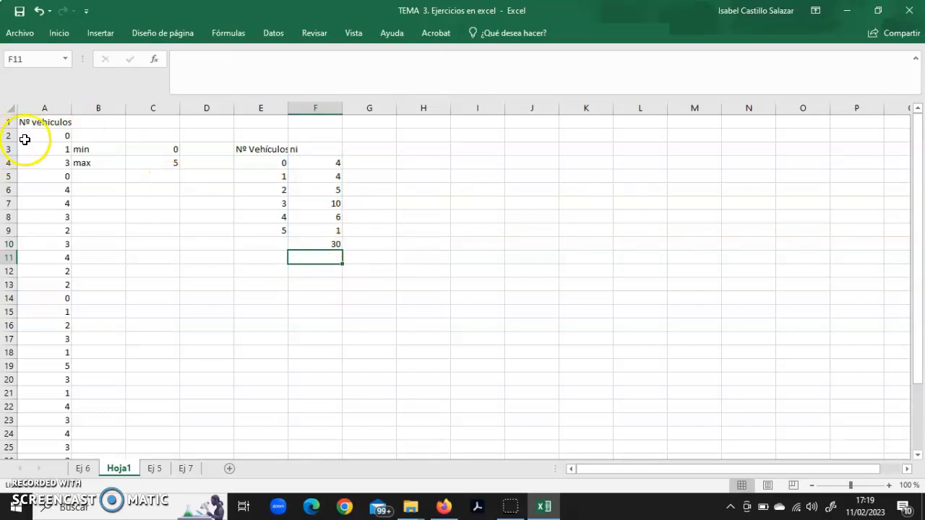
pyautogui.scroll(-4, 19, 421)
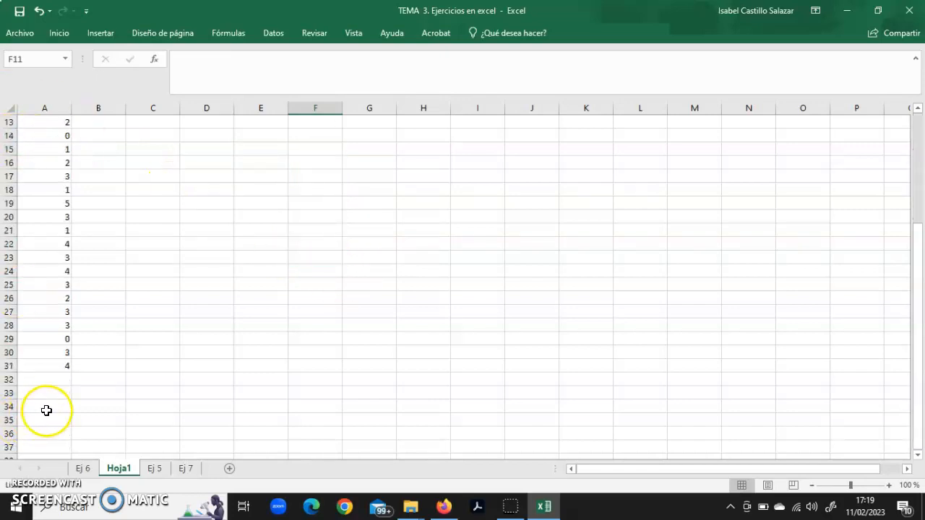
pyautogui.scroll(4, 46, 411)
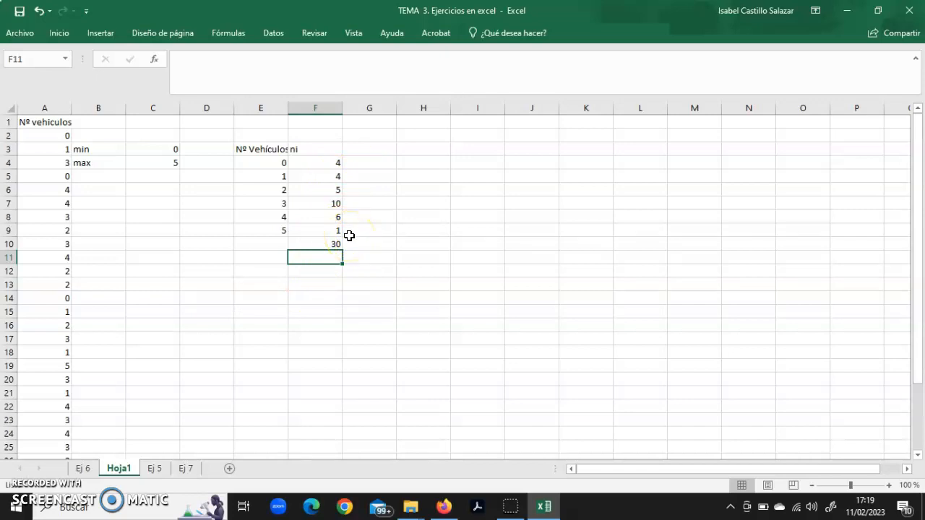
# Enter "fi" in G3 as the heading of the relative frequency column
pyautogui.click(376, 149)
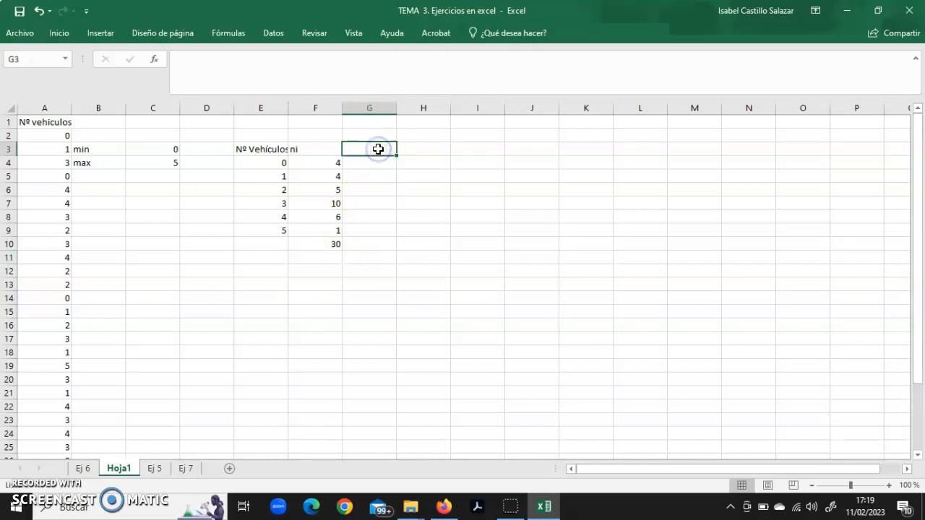
pyautogui.write('fi')
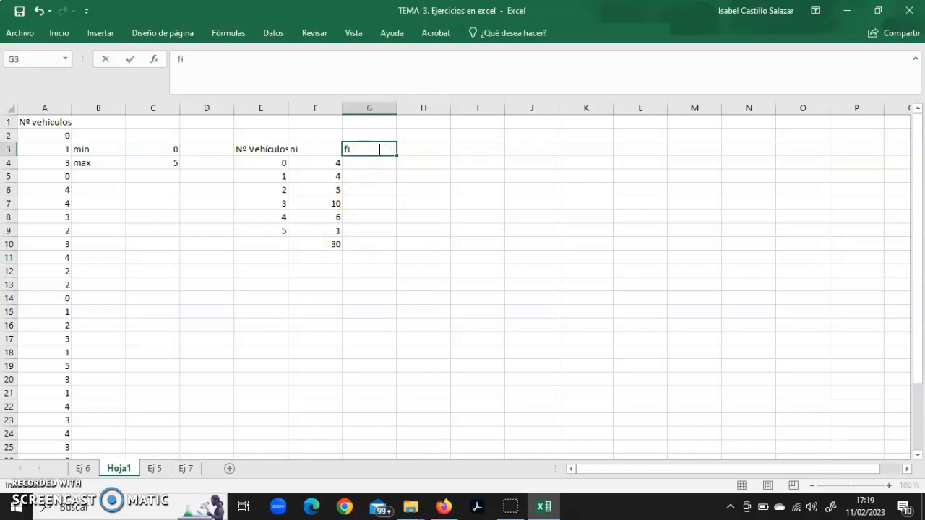
pyautogui.click(419, 201)
# Calculate the first relative frequency in G4 with the formula =F4/F10
pyautogui.click(379, 164)
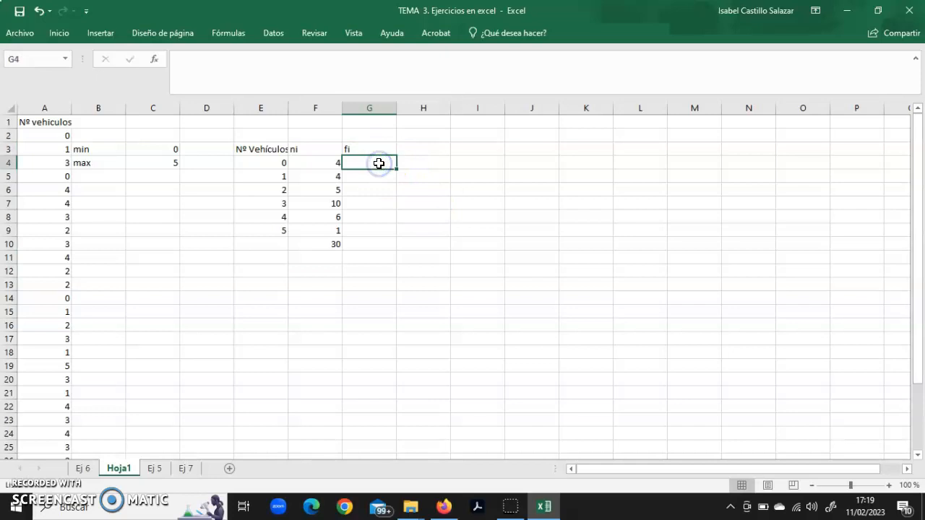
pyautogui.write('=')
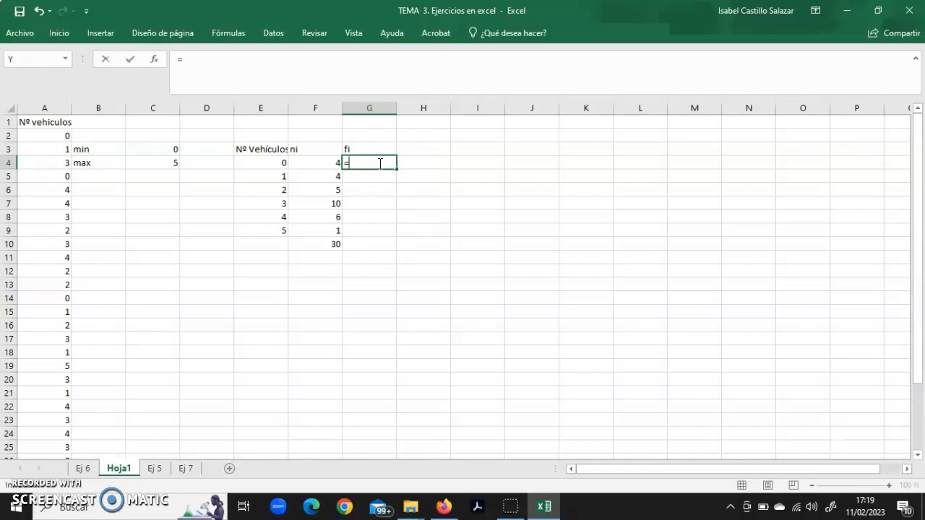
pyautogui.click(330, 159)
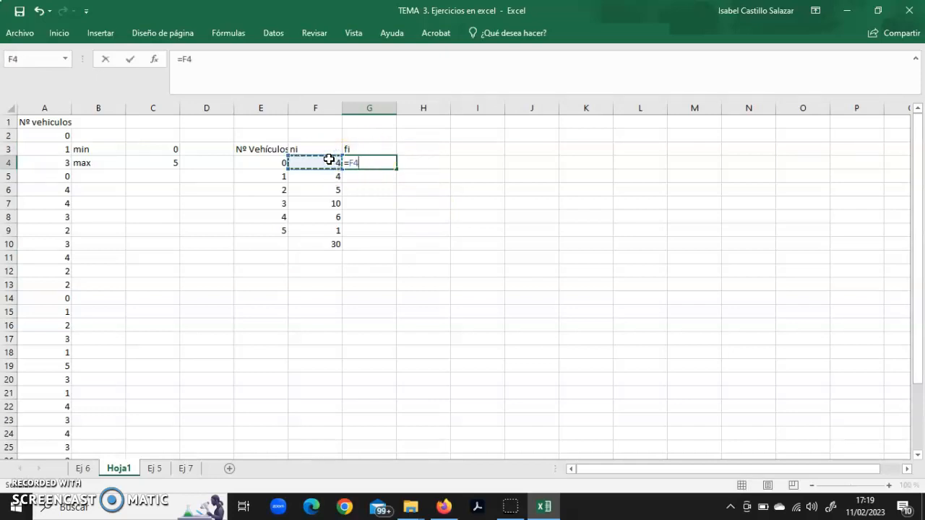
pyautogui.write('/')
pyautogui.click(331, 244)
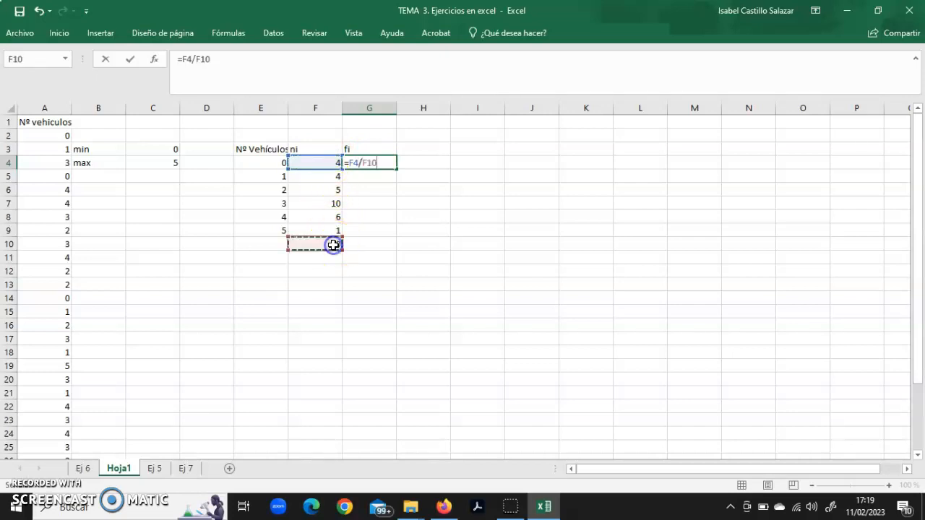
pyautogui.press('Return')
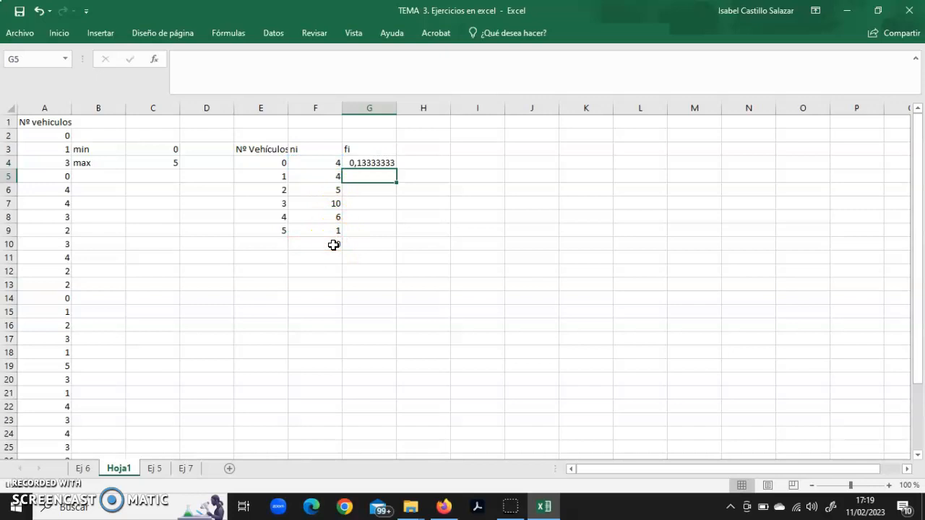
# Try filling G4's formula down to G5 and compare the cell references in the two cells
pyautogui.click(383, 162)
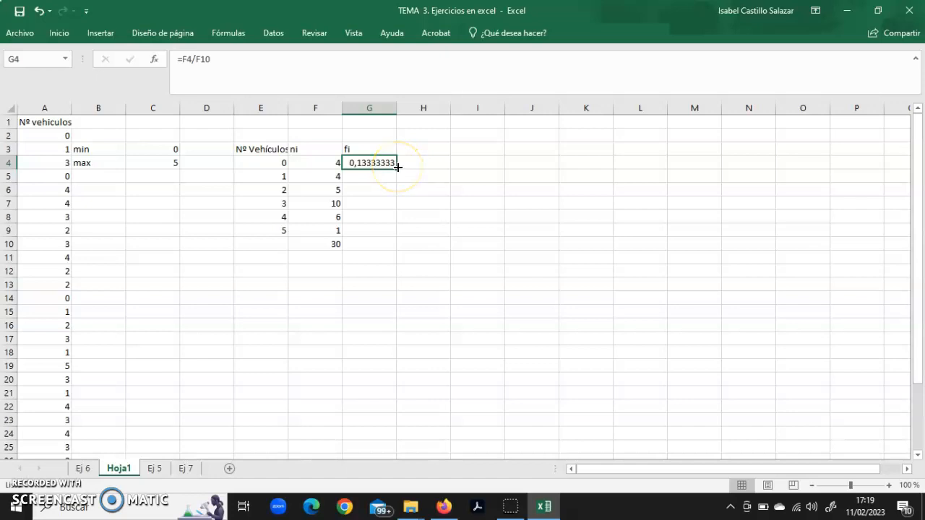
pyautogui.moveTo(397, 167); pyautogui.dragTo(397, 182)
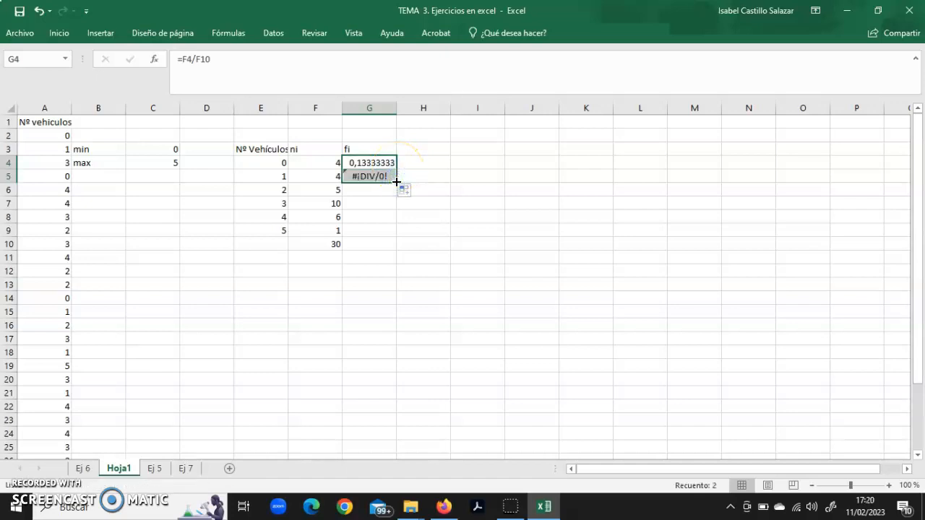
pyautogui.click(236, 60)
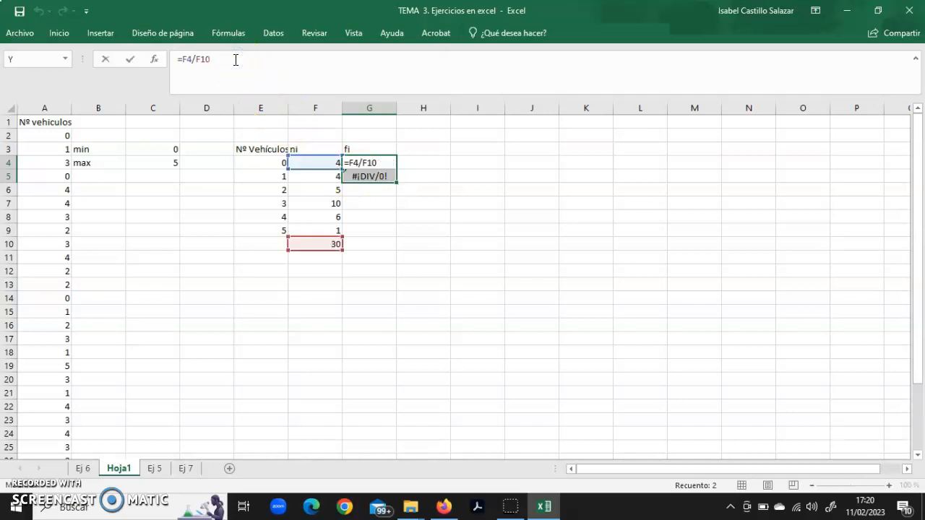
pyautogui.click(373, 177)
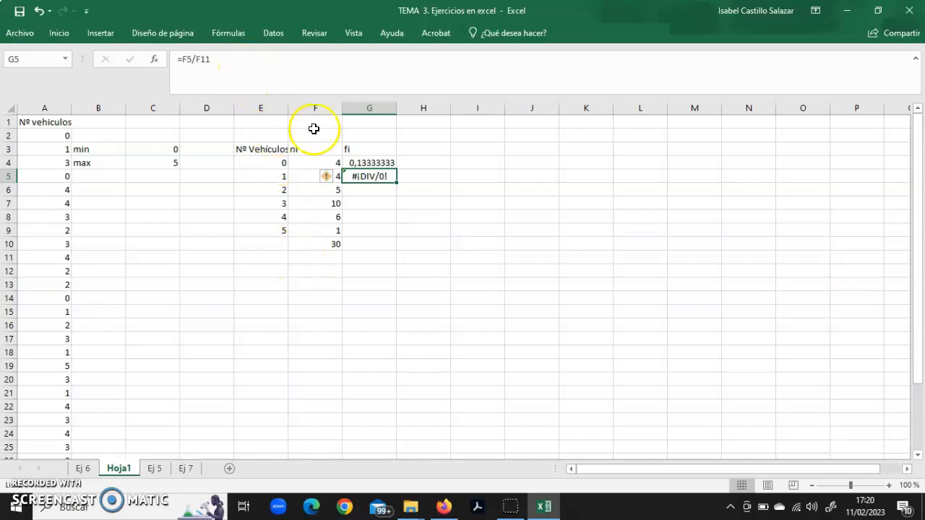
# Make the total's reference absolute in G4, giving =F4/$F$10, and fill the formula down to G9
pyautogui.click(373, 163)
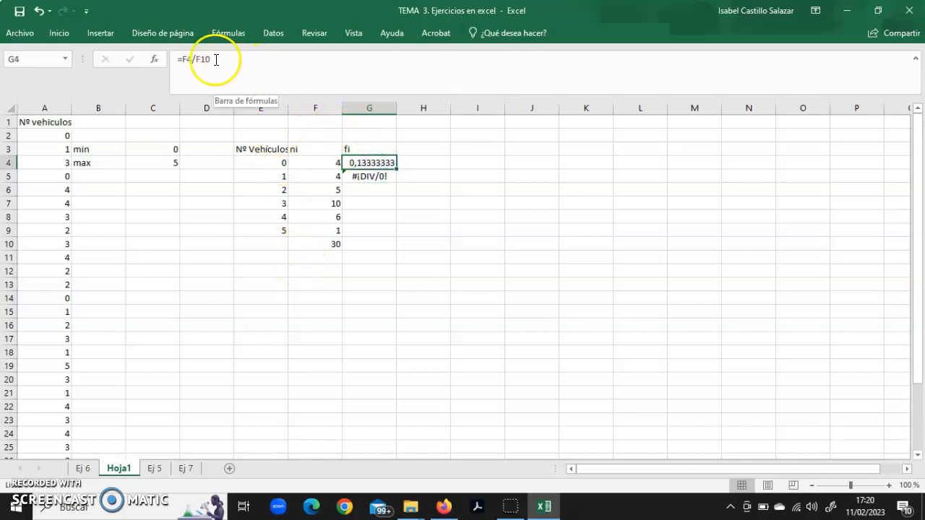
pyautogui.click(194, 59)
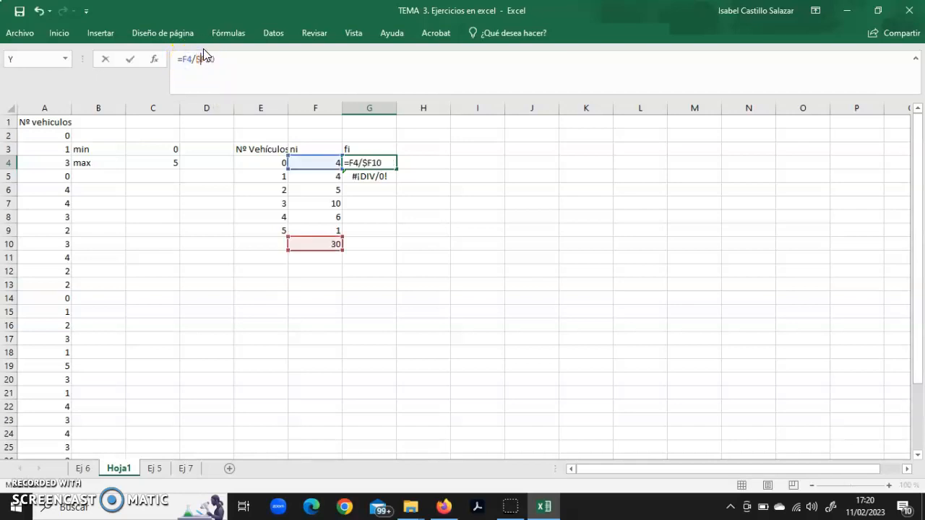
pyautogui.click(206, 63)
pyautogui.click(233, 61)
pyautogui.press('Return')
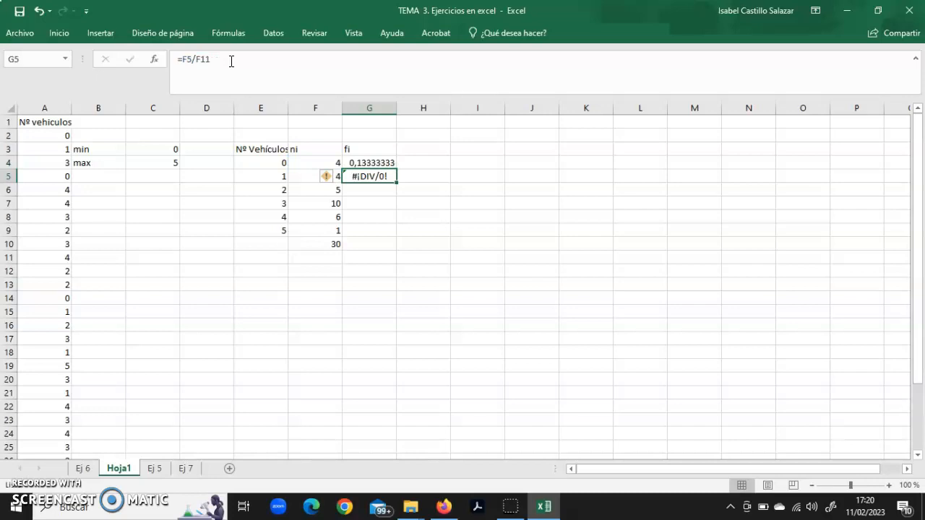
pyautogui.click(388, 163)
pyautogui.moveTo(395, 170); pyautogui.dragTo(398, 234)
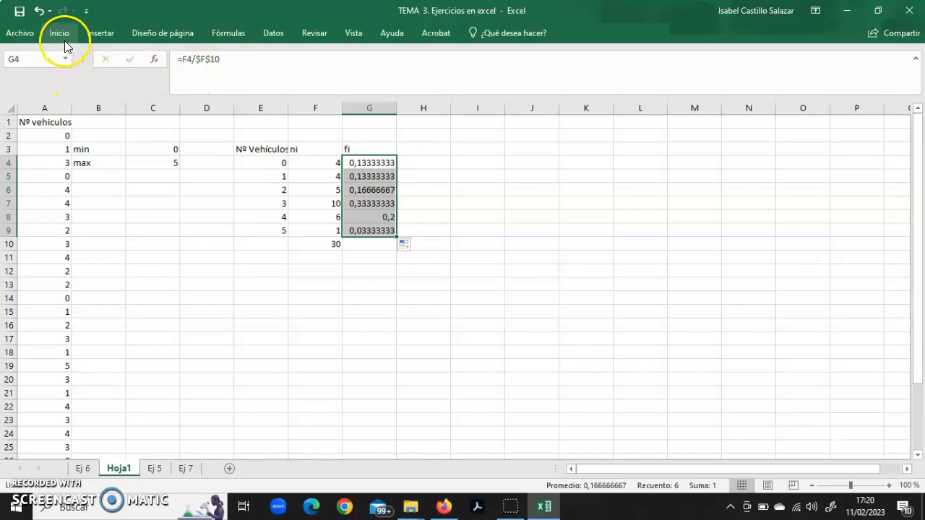
pyautogui.click(97, 32)
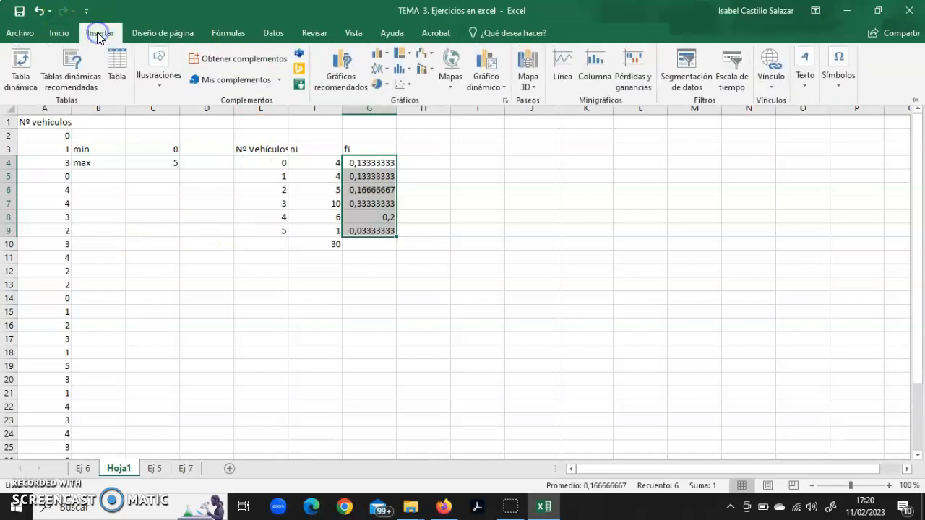
pyautogui.click(21, 69)
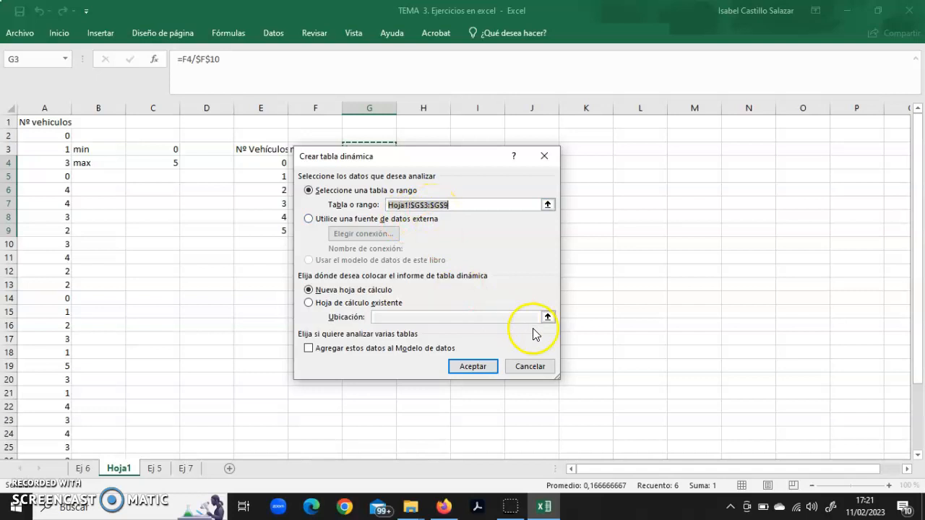
pyautogui.click(531, 366)
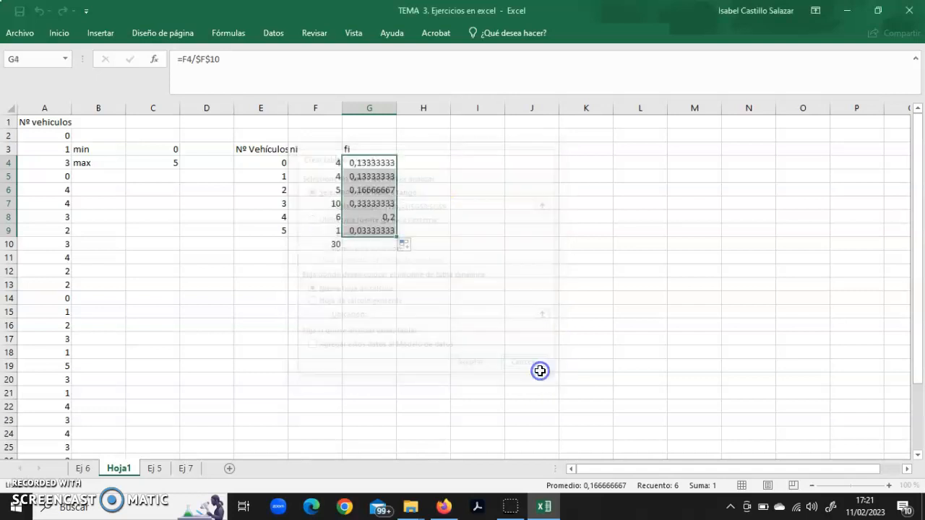
# Create a pivot table on a new worksheet from the vehicle data in Hoja1!$A$1:$A$31
pyautogui.click(52, 208)
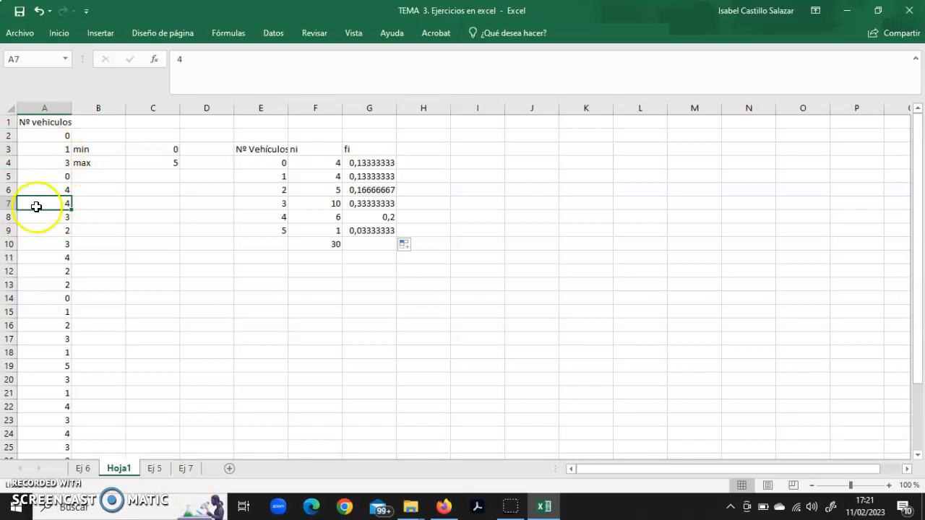
pyautogui.click(94, 27)
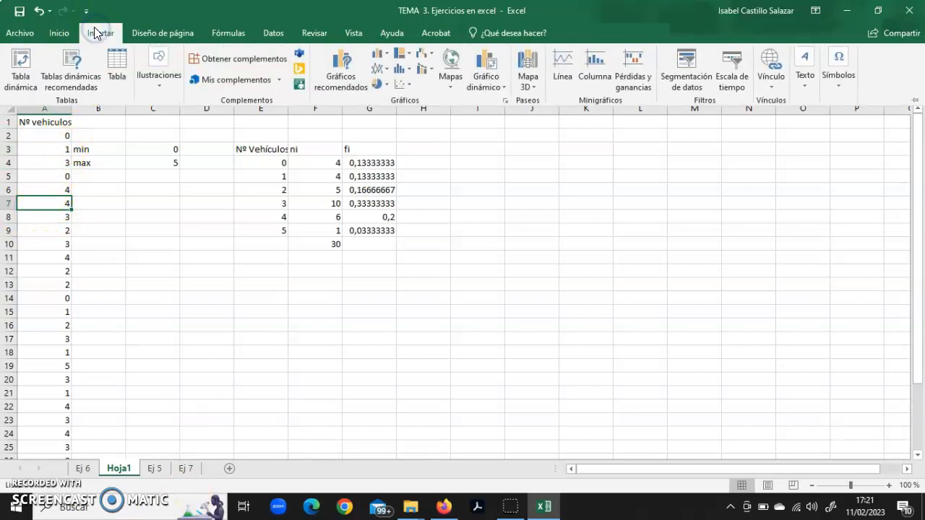
pyautogui.click(22, 64)
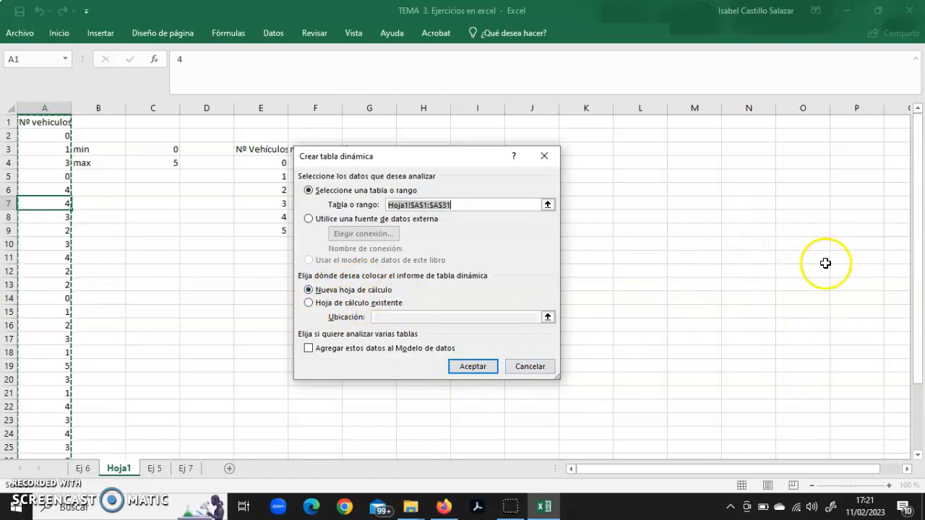
pyautogui.click(473, 367)
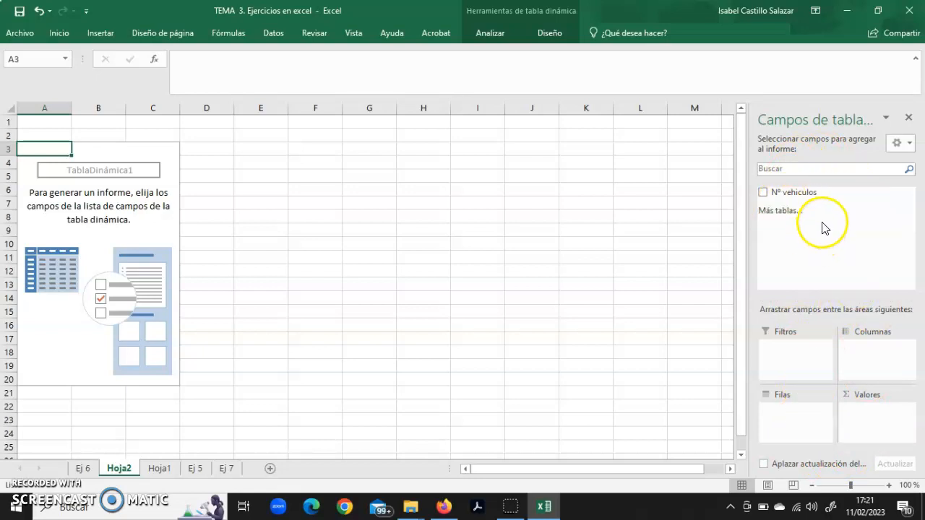
# Use Nº vehiculos as both the row and value field of the pivot table, summarising the values by Recuento
pyautogui.moveTo(811, 195)
pyautogui.mouseDown()
pyautogui.moveTo(814, 373)
pyautogui.moveTo(795, 412)
pyautogui.mouseUp()
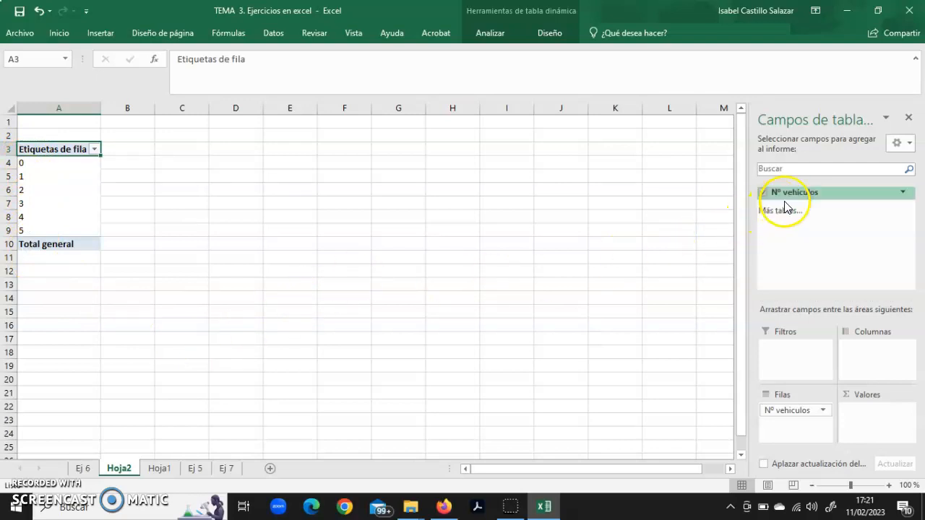
pyautogui.moveTo(801, 194); pyautogui.dragTo(860, 417)
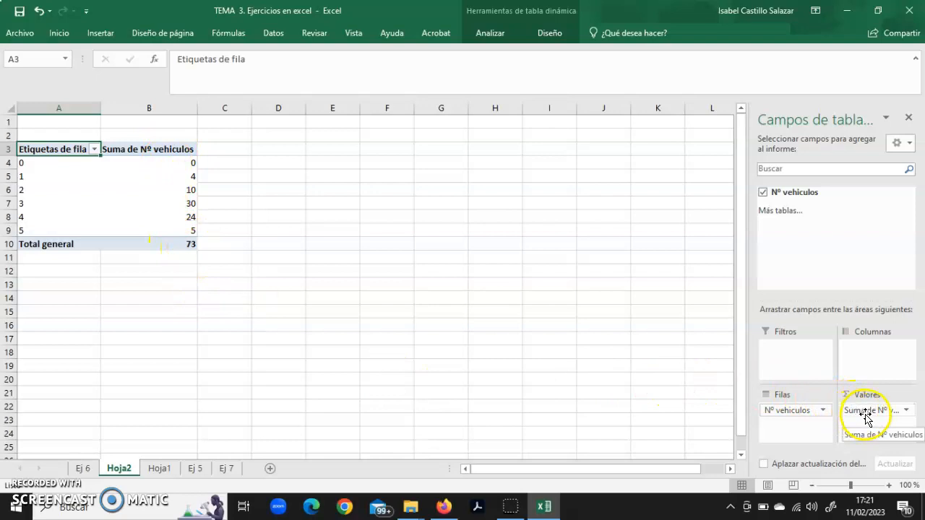
pyautogui.click(908, 410)
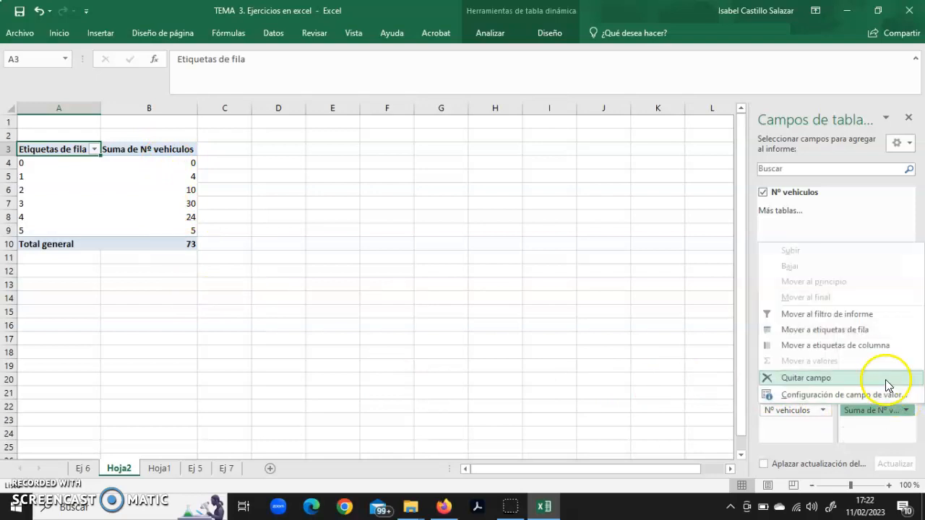
pyautogui.click(848, 395)
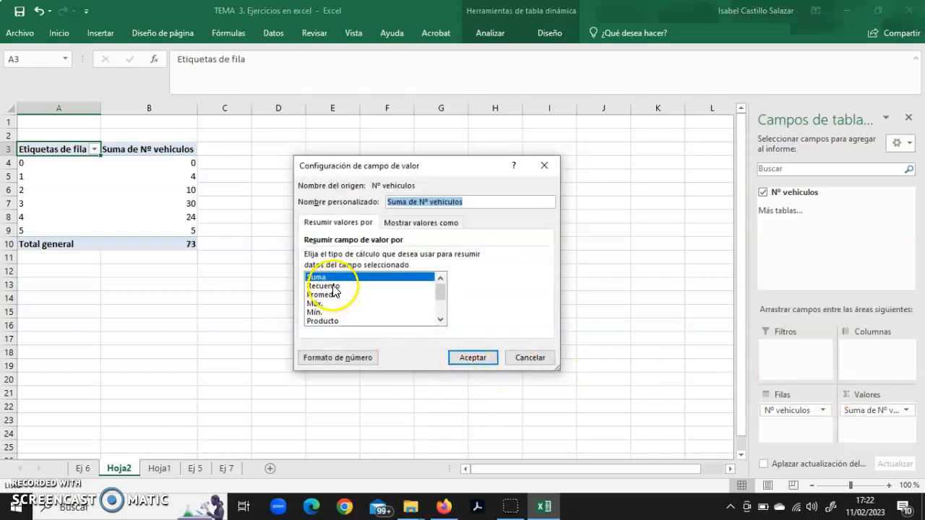
pyautogui.click(334, 286)
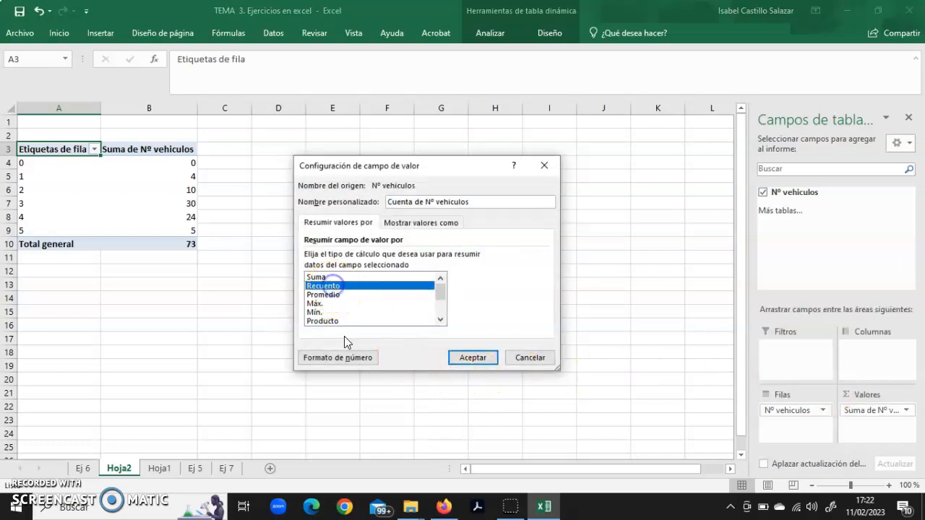
pyautogui.click(481, 359)
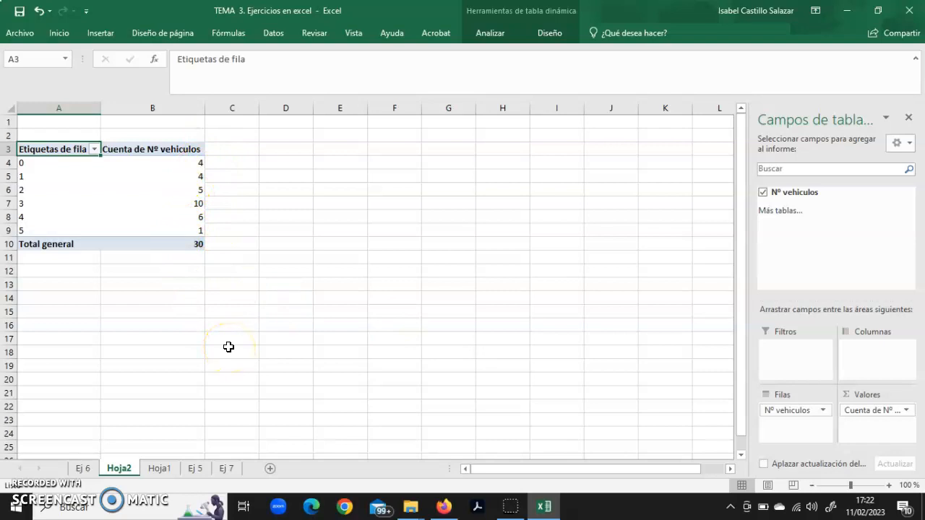
# Compare the frequency table on Hoja1 with the pivot table counts on Hoja2
pyautogui.click(161, 469)
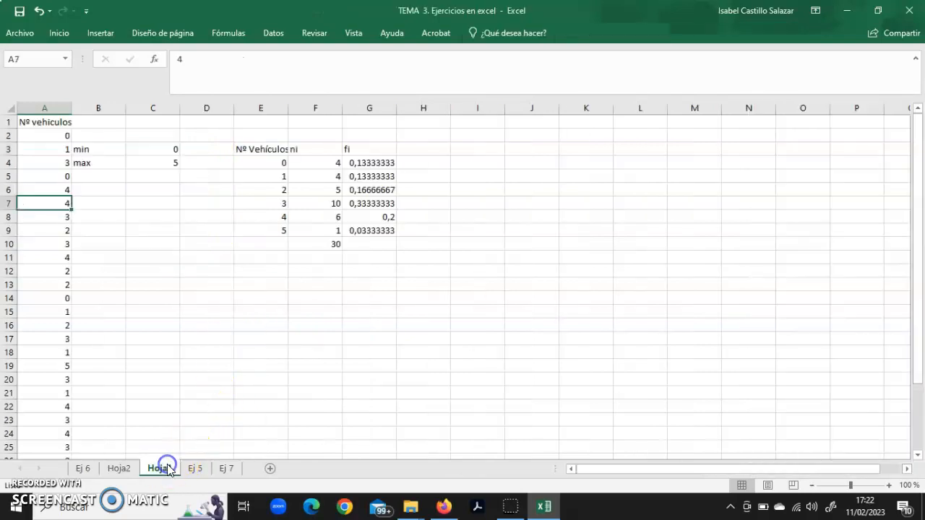
pyautogui.click(159, 470)
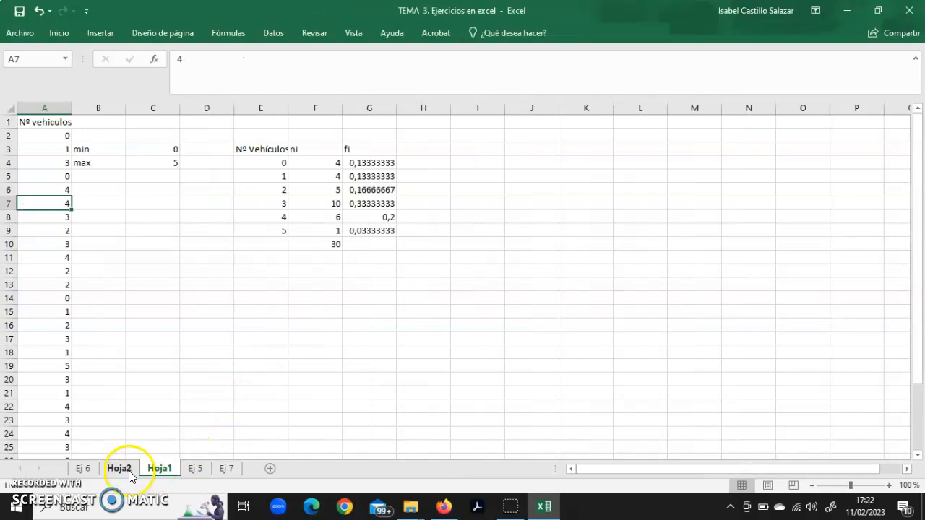
pyautogui.click(130, 471)
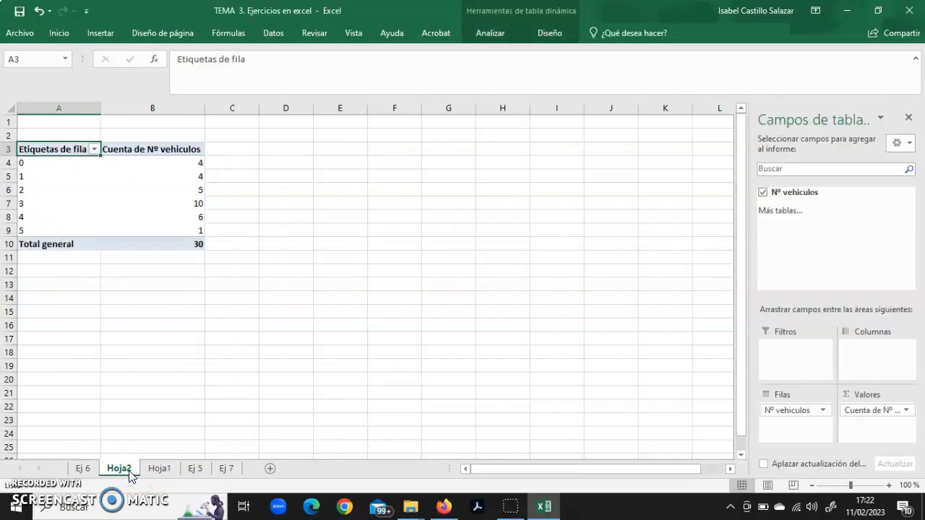